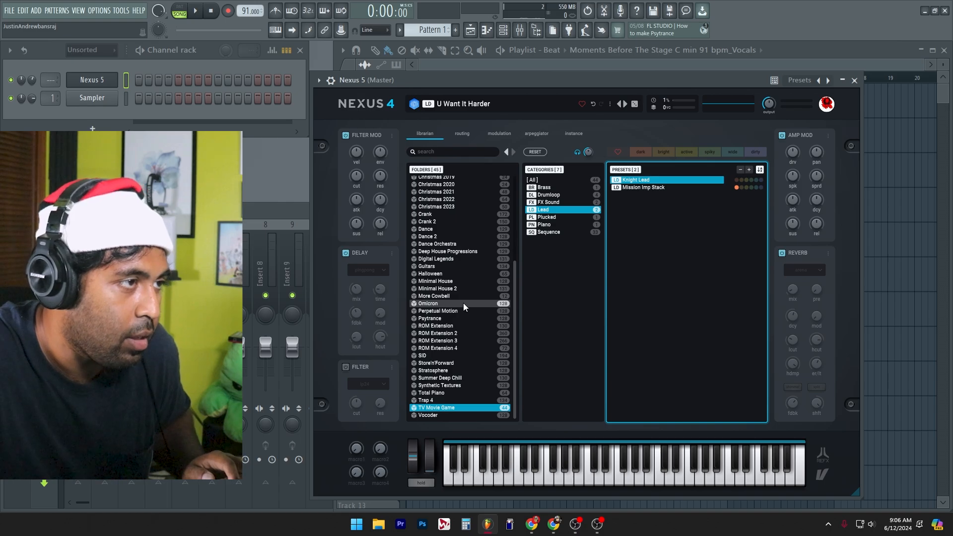
Step: Audition Lead and Piano presets in the Omicron folder, load Concert Piano, and lower the Nexus 5 channel volume
{"action": "left_click", "coordinate": [462, 303]}
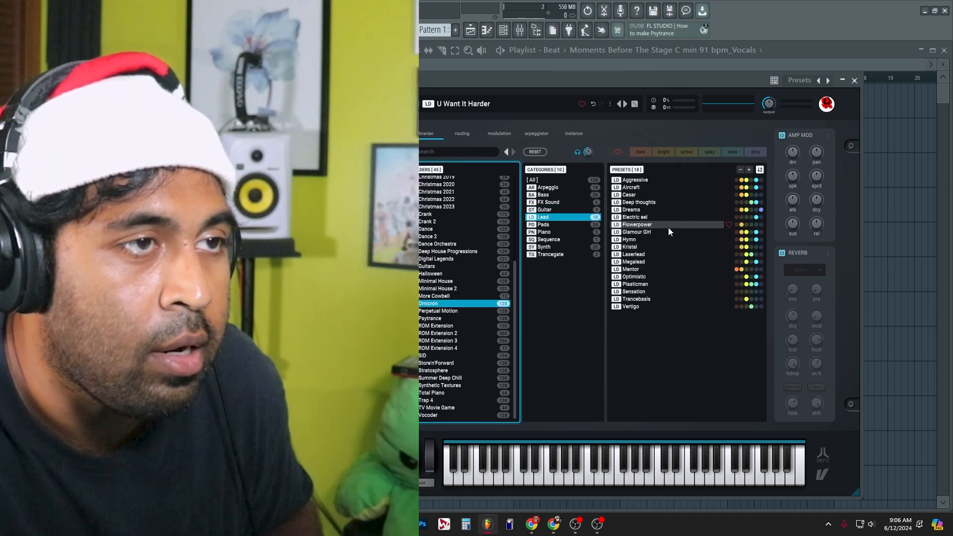
{"action": "left_click", "coordinate": [654, 261]}
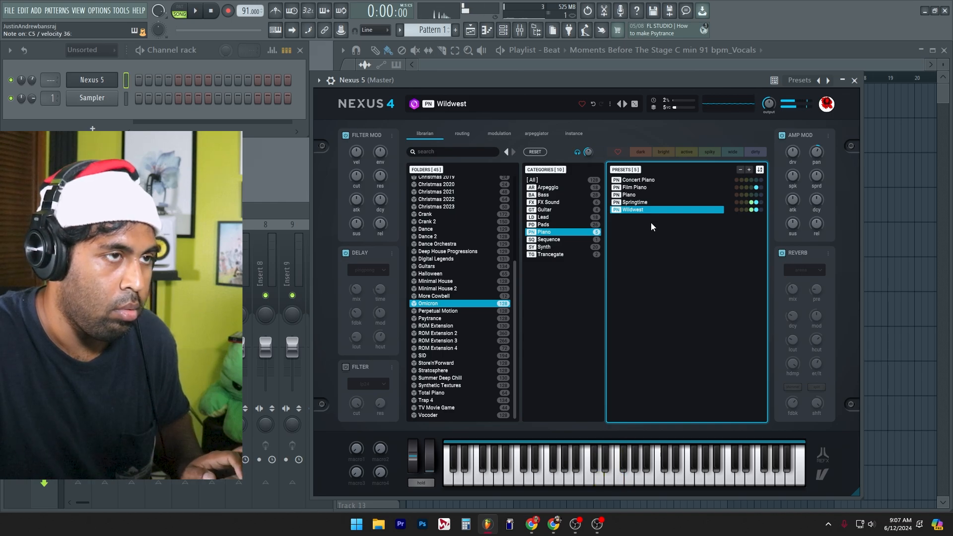
{"action": "left_click", "coordinate": [660, 195]}
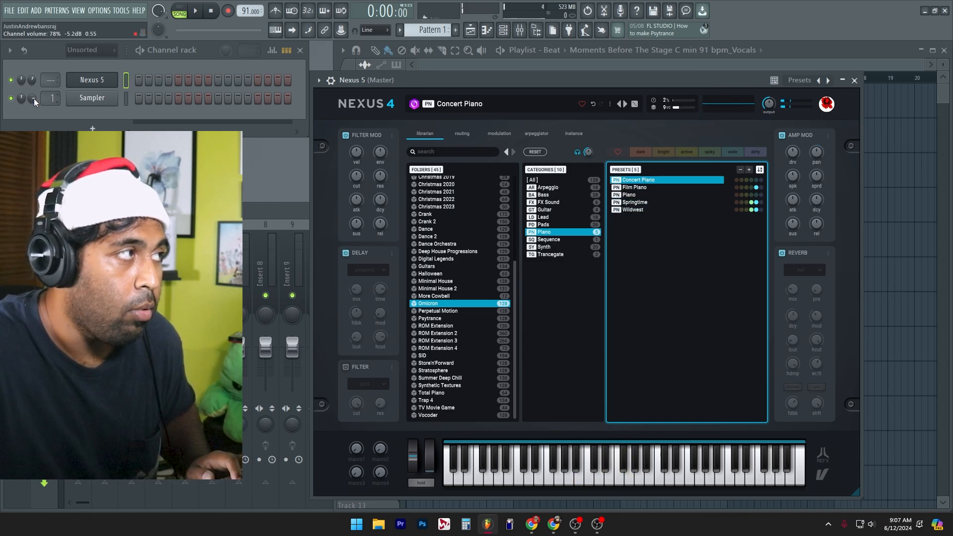
{"action": "left_click_drag", "start_coordinate": [37, 77], "coordinate": [38, 89]}
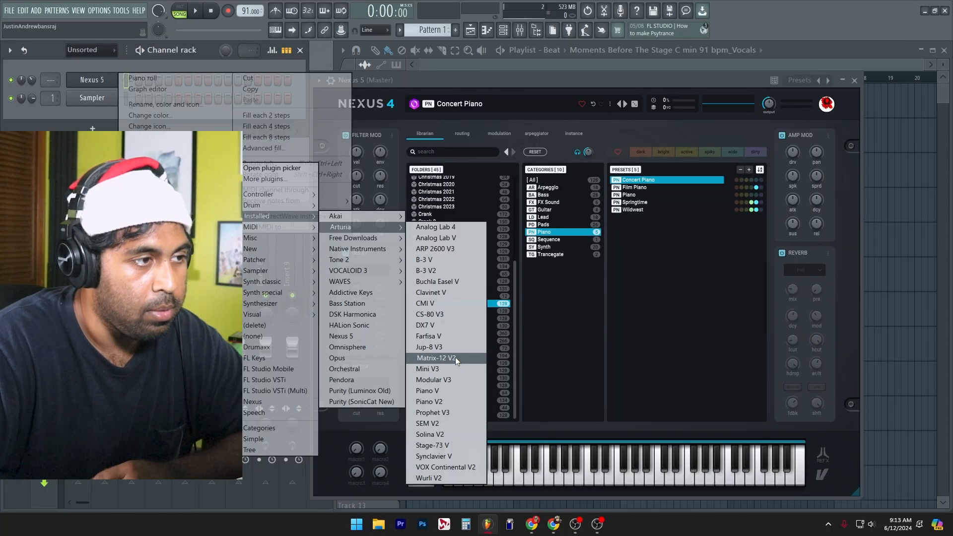
Step: Replace the instrument with Arturia Matrix-12 V2 and audition its neighbouring presets, including Hitech
{"action": "left_click", "coordinate": [454, 357]}
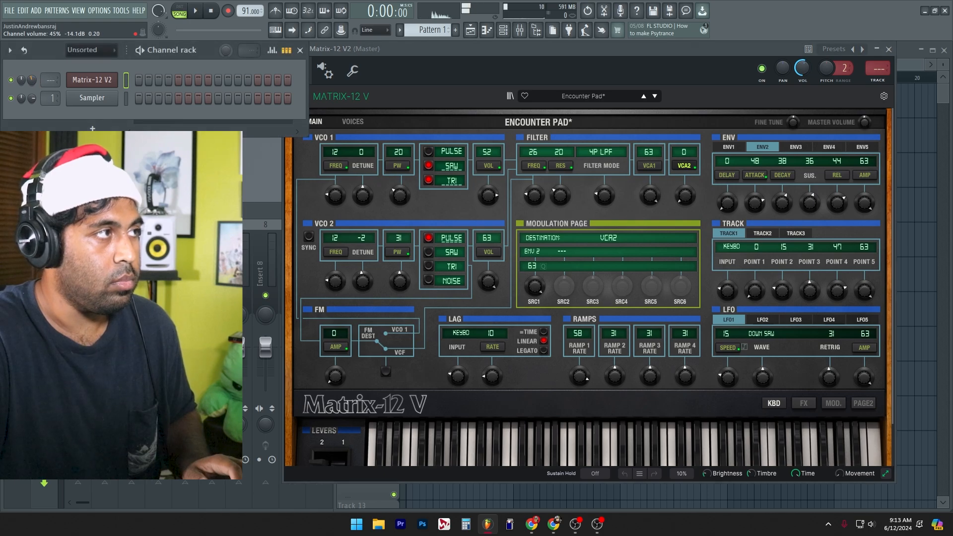
{"action": "left_click", "coordinate": [644, 96]}
{"action": "left_click", "coordinate": [655, 97]}
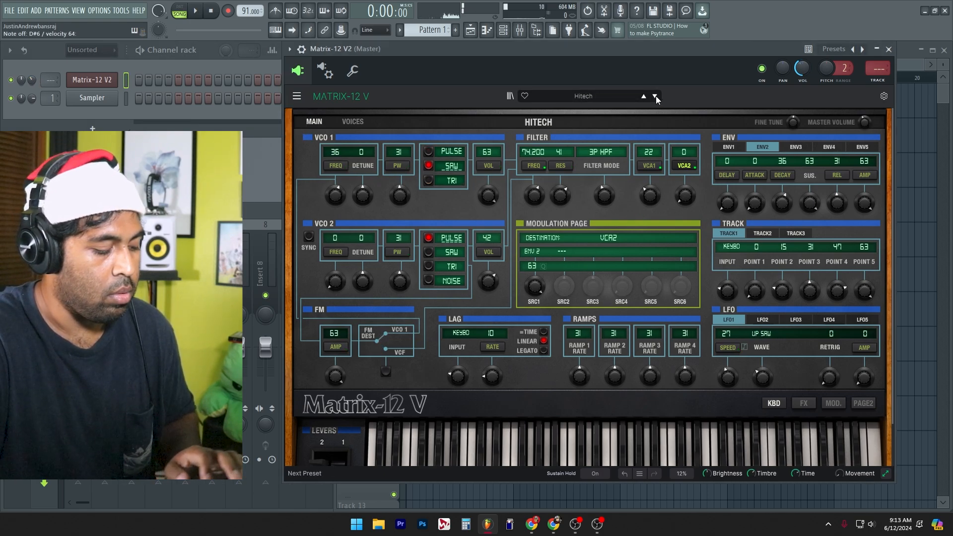
{"action": "left_click", "coordinate": [655, 97]}
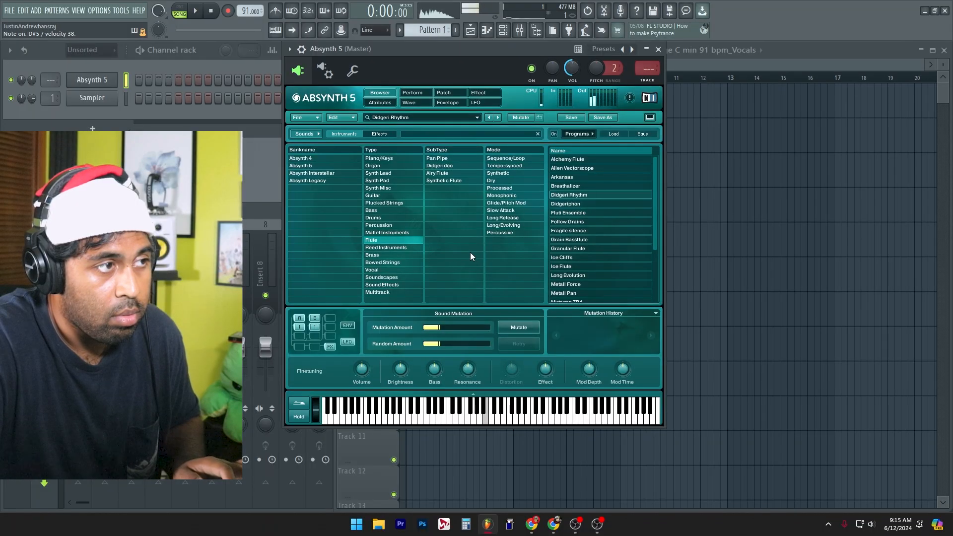
Step: Audition Absynth 5 Flute presets, including Playing Flute At Grand Canyon, Sand Flute, Sand From The East and The Old Mans Flute
{"action": "scroll", "coordinate": [603, 263], "scroll_direction": "down", "scroll_amount": 3}
{"action": "left_click", "coordinate": [599, 256]}
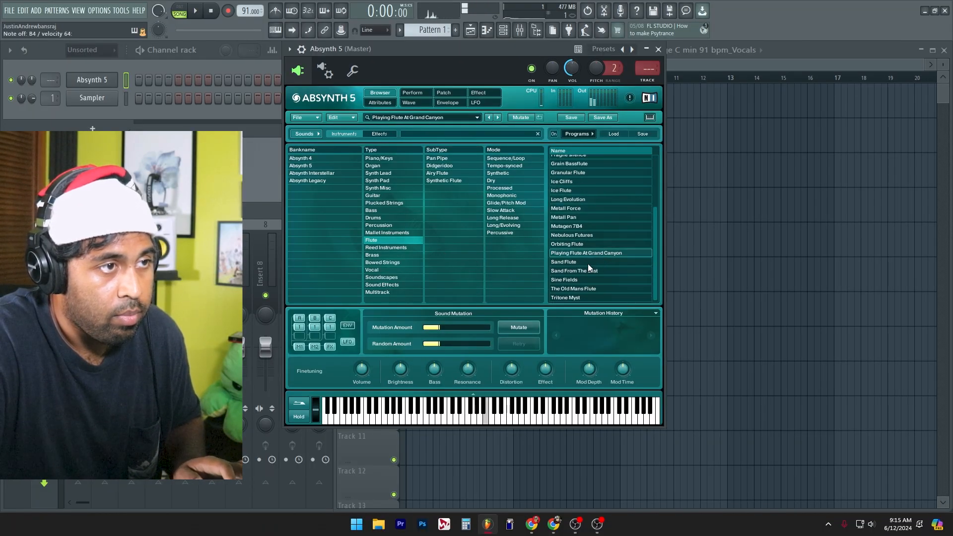
{"action": "left_click", "coordinate": [588, 264]}
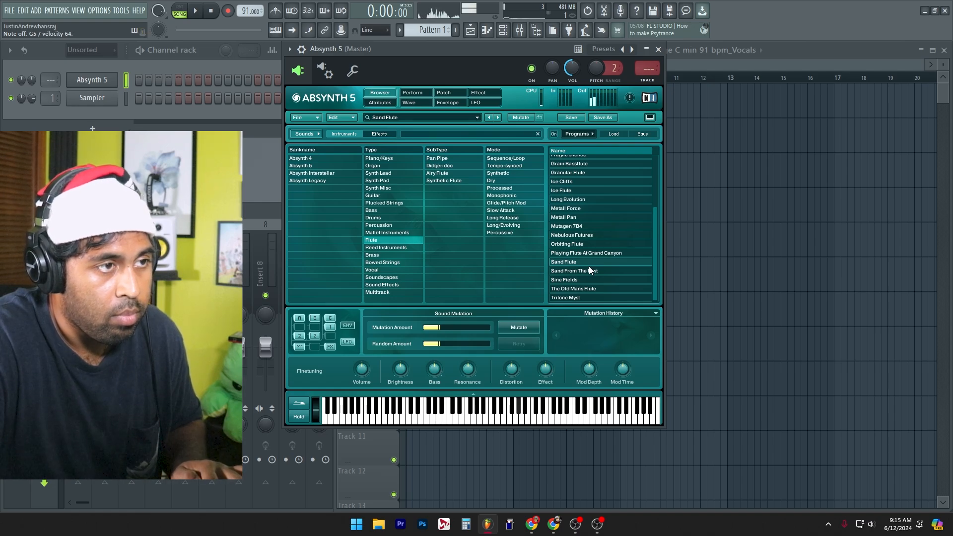
{"action": "left_click", "coordinate": [594, 273]}
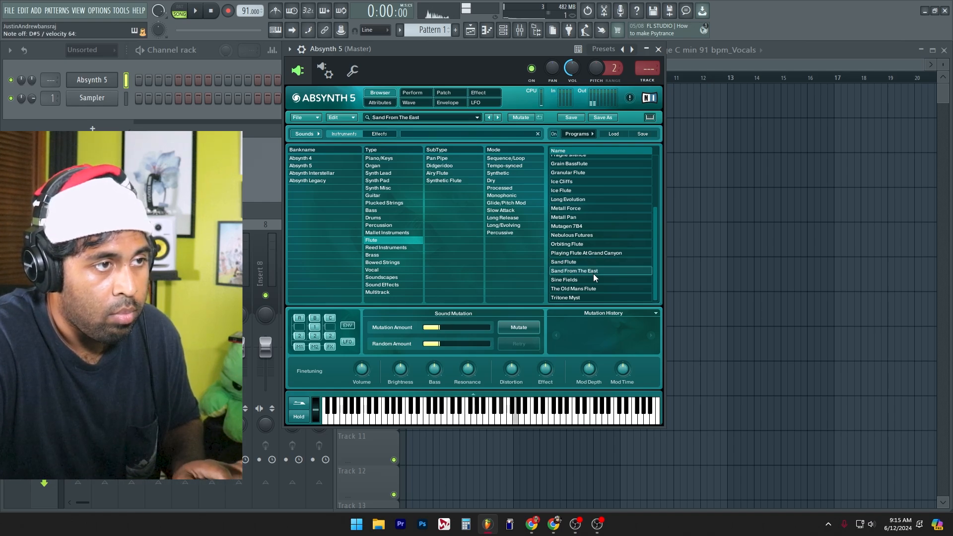
{"action": "left_click", "coordinate": [588, 288]}
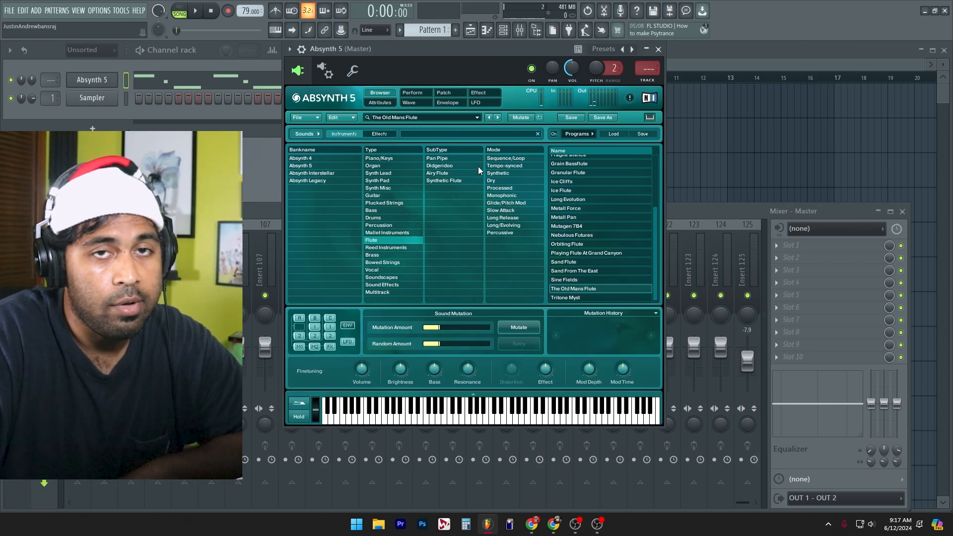
Step: Audition Absynth 5 Bowed Strings presets, including Blade Walker and Coiled Strings, while the pattern plays
{"action": "left_click", "coordinate": [388, 271]}
{"action": "left_click", "coordinate": [387, 262]}
{"action": "left_click", "coordinate": [586, 230]}
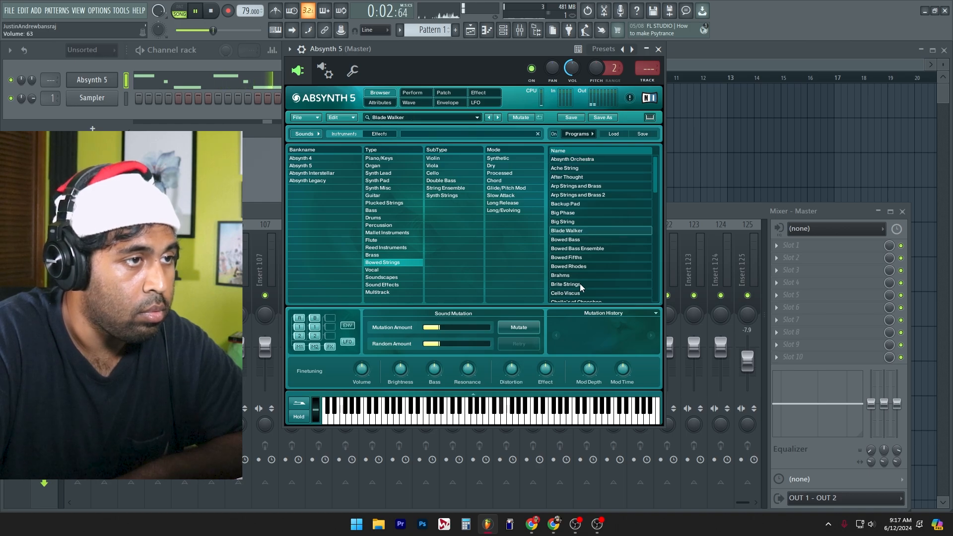
{"action": "scroll", "coordinate": [591, 284], "scroll_direction": "down", "scroll_amount": 1}
{"action": "left_click", "coordinate": [597, 269]}
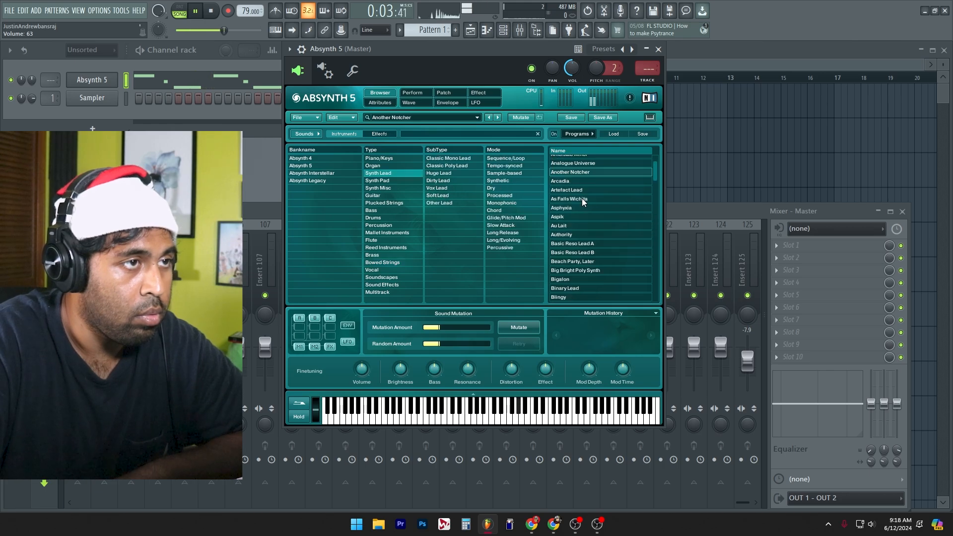
Step: Load the As Falls Wichita Synth Lead preset and lower the Absynth 5 channel volume
{"action": "left_click", "coordinate": [582, 199]}
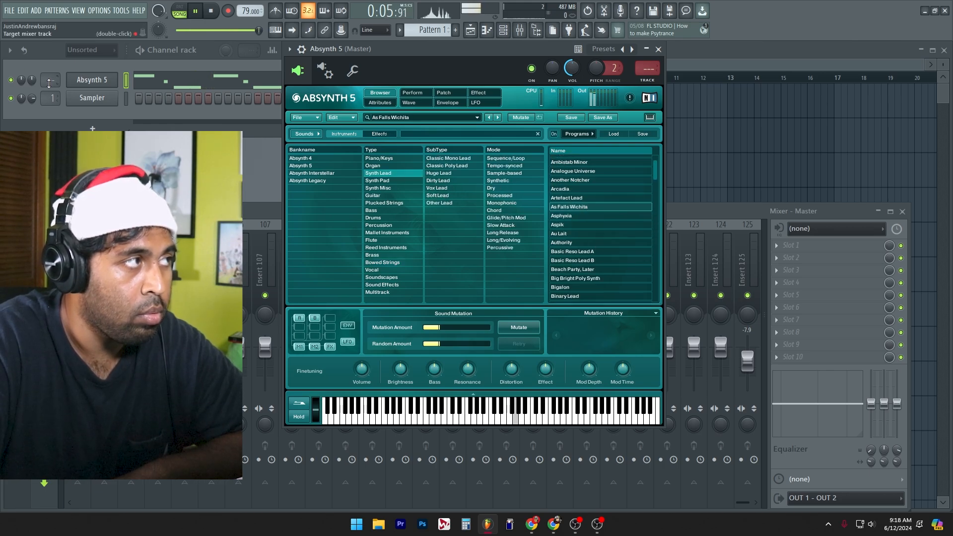
{"action": "left_click_drag", "start_coordinate": [31, 80], "coordinate": [31, 97]}
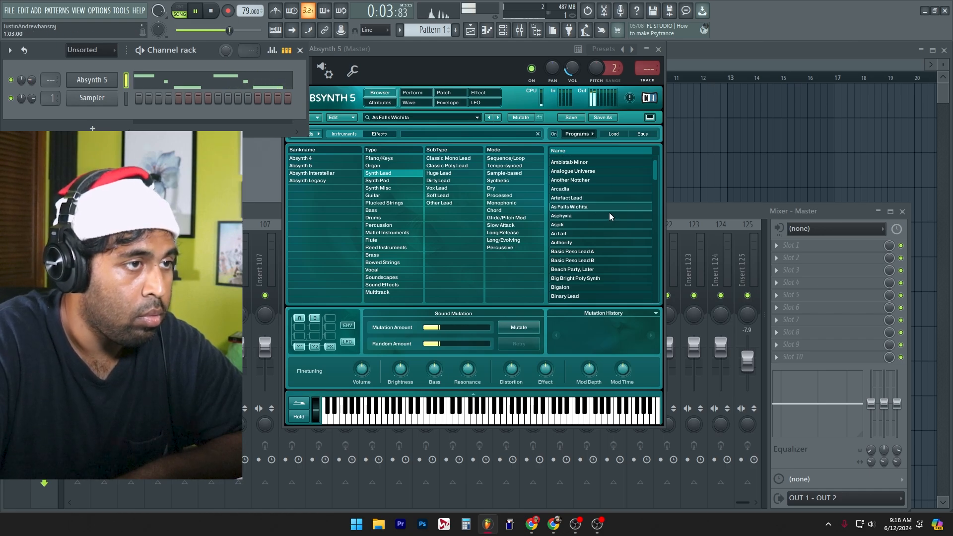
{"action": "scroll", "coordinate": [609, 212], "scroll_direction": "down", "scroll_amount": 1}
{"action": "left_click", "coordinate": [584, 271]}
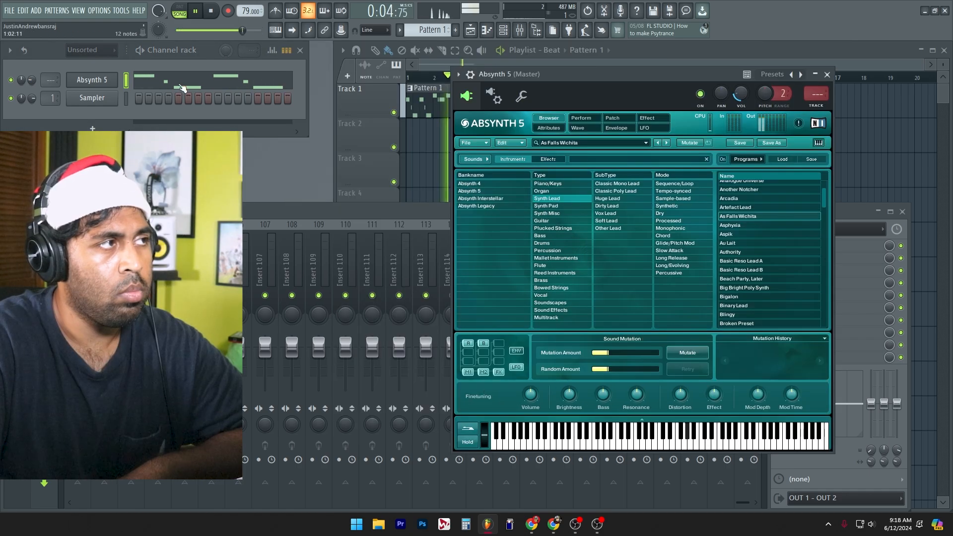
Step: Transpose all melody notes of the Absynth 5 channel up one octave in the piano roll
{"action": "left_click", "coordinate": [182, 86]}
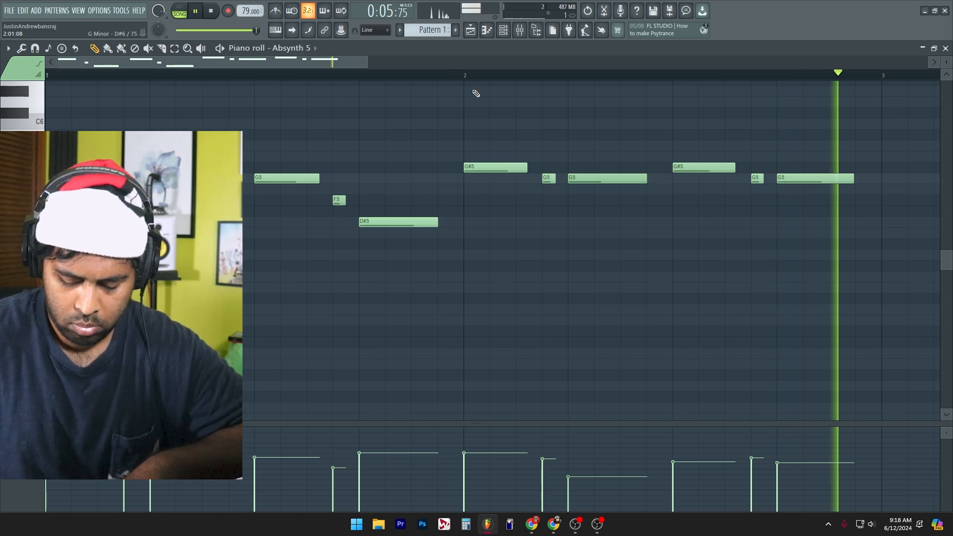
{"action": "key", "text": "ctrl+Up"}
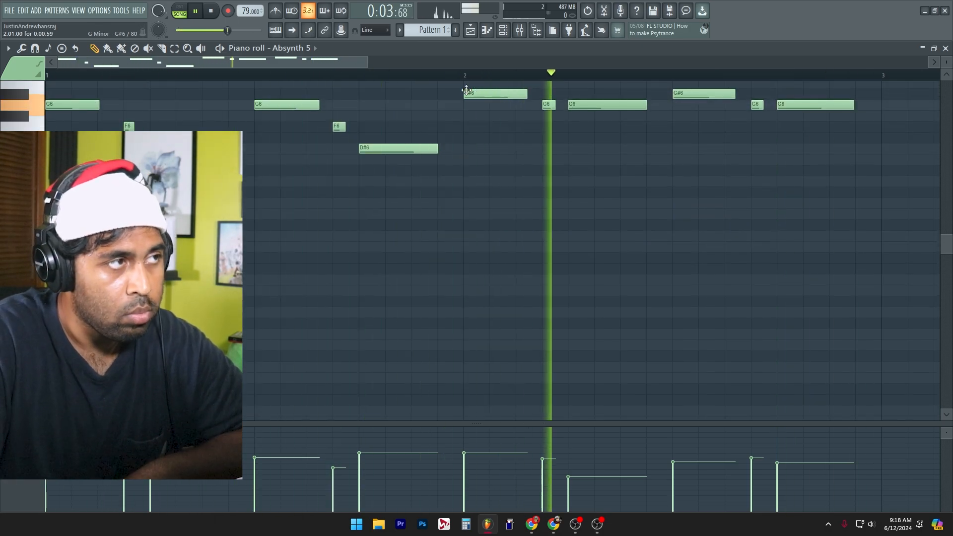
{"action": "left_click", "coordinate": [945, 49]}
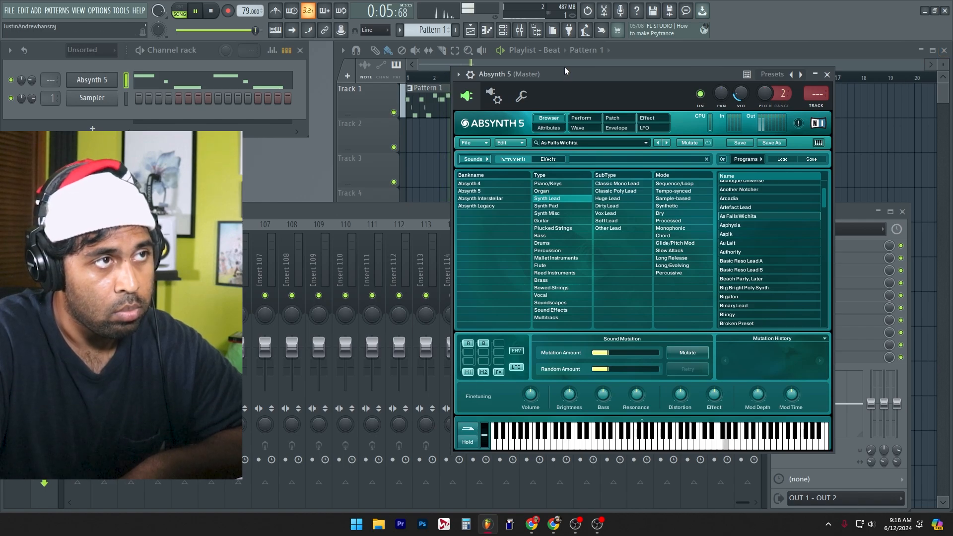
Step: Try reshaping the first editable waveform of As Falls Wichita during playback, and clear the synth and mixer from the playlist view
{"action": "key", "text": "space"}
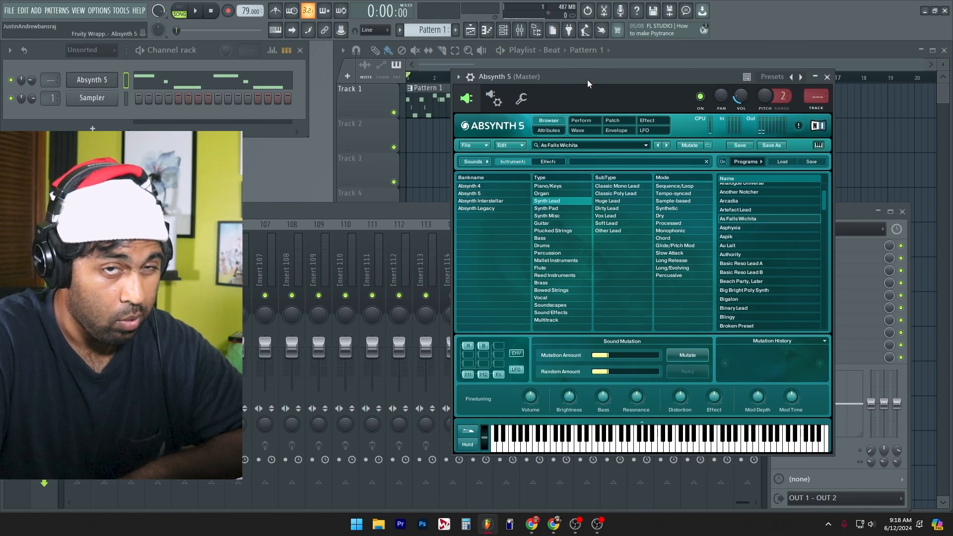
{"action": "key", "text": "space"}
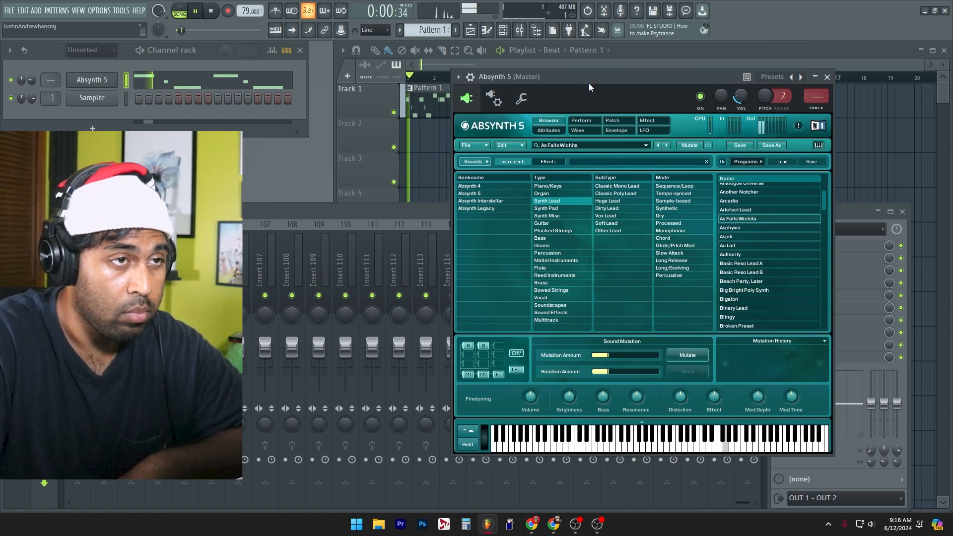
{"action": "left_click", "coordinate": [579, 131]}
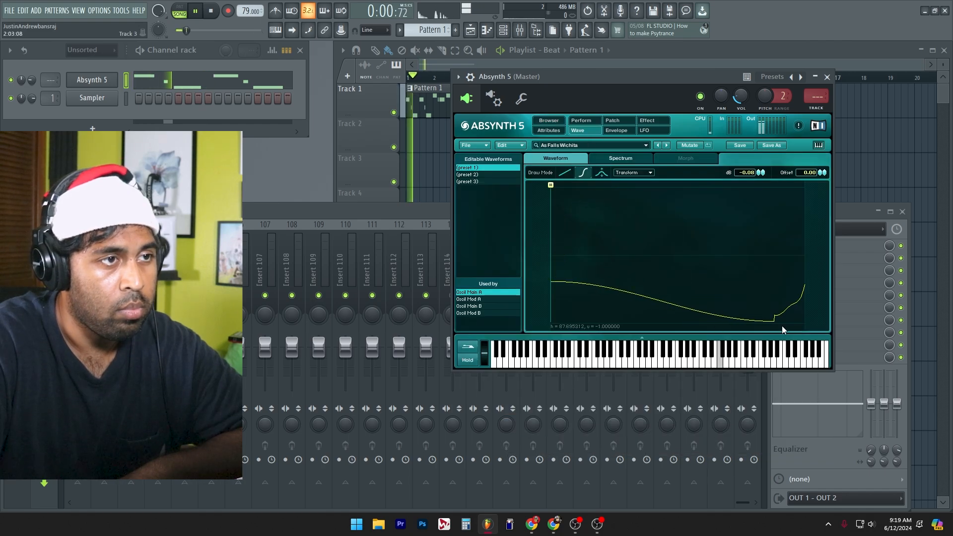
{"action": "mouse_move", "coordinate": [557, 299]}
{"action": "left_mouse_down"}
{"action": "mouse_move", "coordinate": [573, 235]}
{"action": "mouse_move", "coordinate": [560, 203]}
{"action": "mouse_move", "coordinate": [571, 191]}
{"action": "mouse_move", "coordinate": [550, 207]}
{"action": "mouse_move", "coordinate": [676, 206]}
{"action": "mouse_move", "coordinate": [770, 218]}
{"action": "mouse_move", "coordinate": [769, 266]}
{"action": "mouse_move", "coordinate": [535, 218]}
{"action": "mouse_move", "coordinate": [535, 199]}
{"action": "mouse_move", "coordinate": [532, 222]}
{"action": "mouse_move", "coordinate": [600, 264]}
{"action": "mouse_move", "coordinate": [674, 229]}
{"action": "mouse_move", "coordinate": [721, 220]}
{"action": "mouse_move", "coordinate": [749, 228]}
{"action": "left_mouse_up"}
{"action": "left_click", "coordinate": [826, 77]}
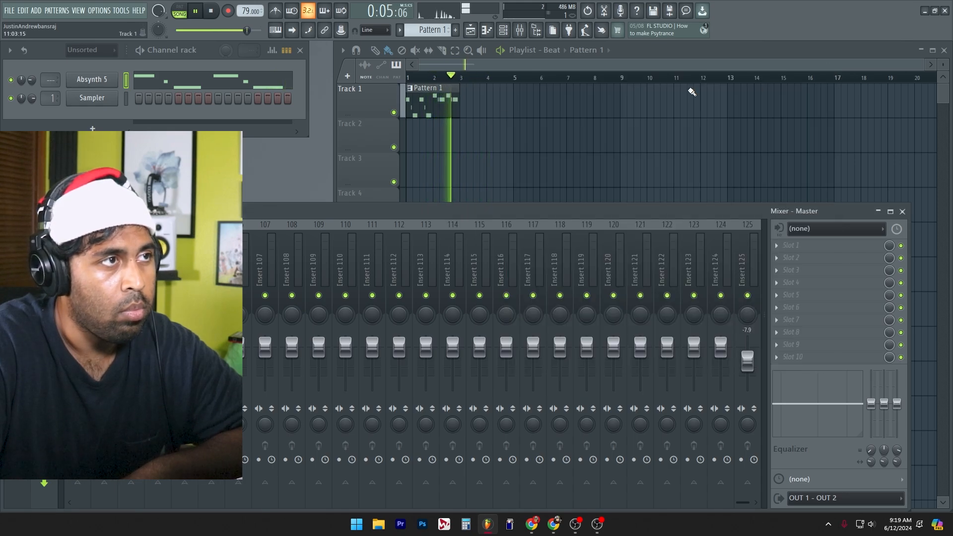
{"action": "key", "text": "F9"}
{"action": "key", "text": "space"}
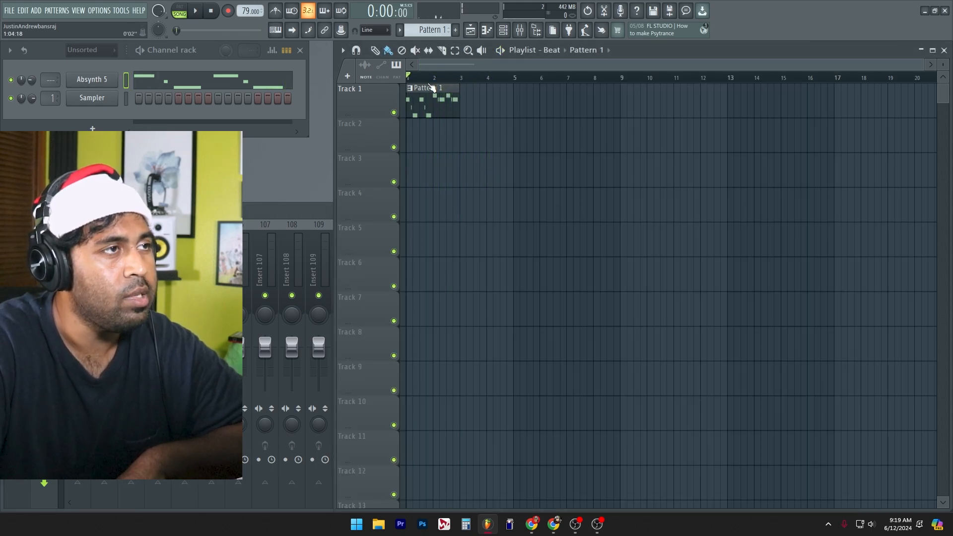
Step: Examine the two-bar Absynth 5 melody in the piano roll while the pattern plays
{"action": "double_click", "coordinate": [445, 112]}
{"action": "left_click_drag", "start_coordinate": [376, 212], "coordinate": [619, 293]}
{"action": "key", "text": "space"}
{"action": "scroll", "coordinate": [619, 293], "scroll_direction": "down", "scroll_amount": 4}
{"action": "scroll", "coordinate": [596, 268], "scroll_direction": "up", "scroll_amount": 1}
{"action": "left_click_drag", "start_coordinate": [572, 244], "coordinate": [574, 250]}
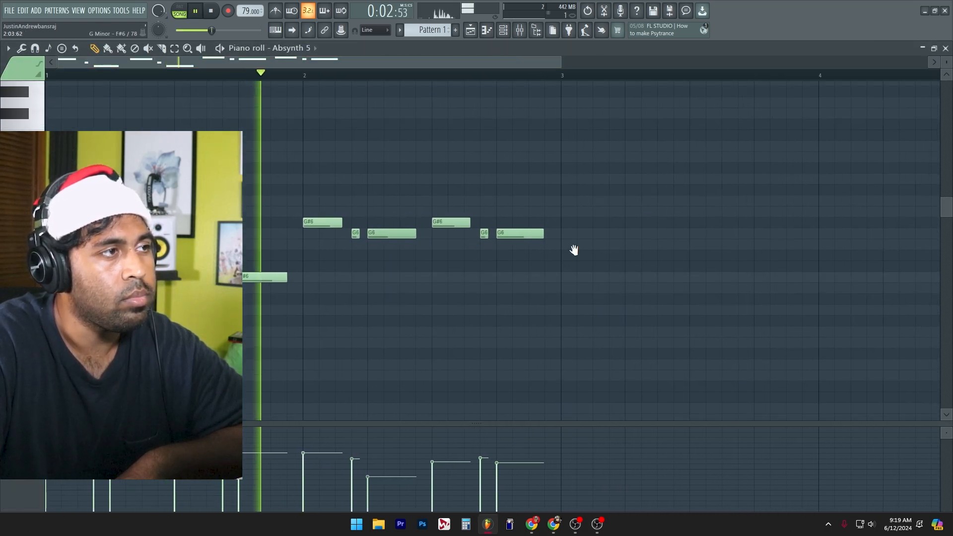
{"action": "left_click", "coordinate": [945, 48]}
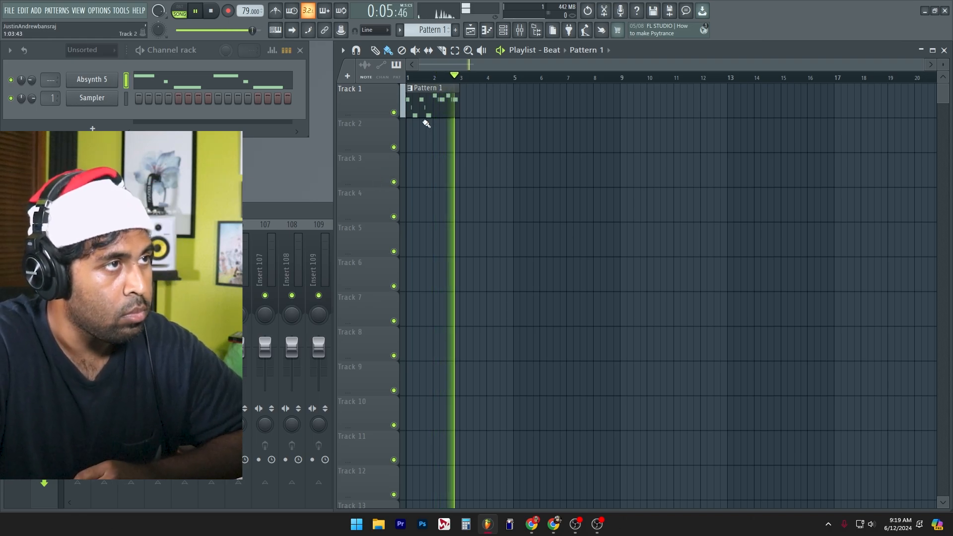
{"action": "key", "text": "space"}
{"action": "key", "text": "F7"}
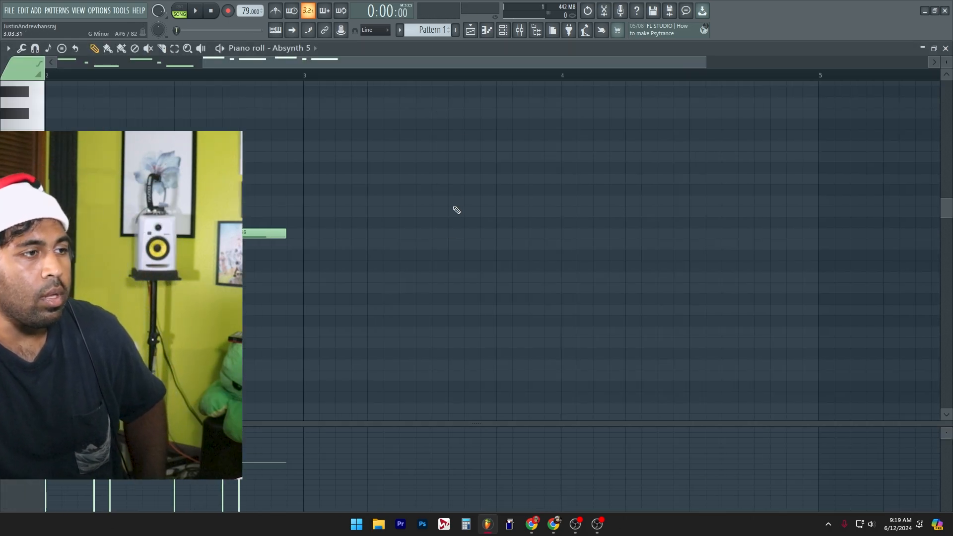
{"action": "right_click", "coordinate": [448, 246], "text": "ctrl"}
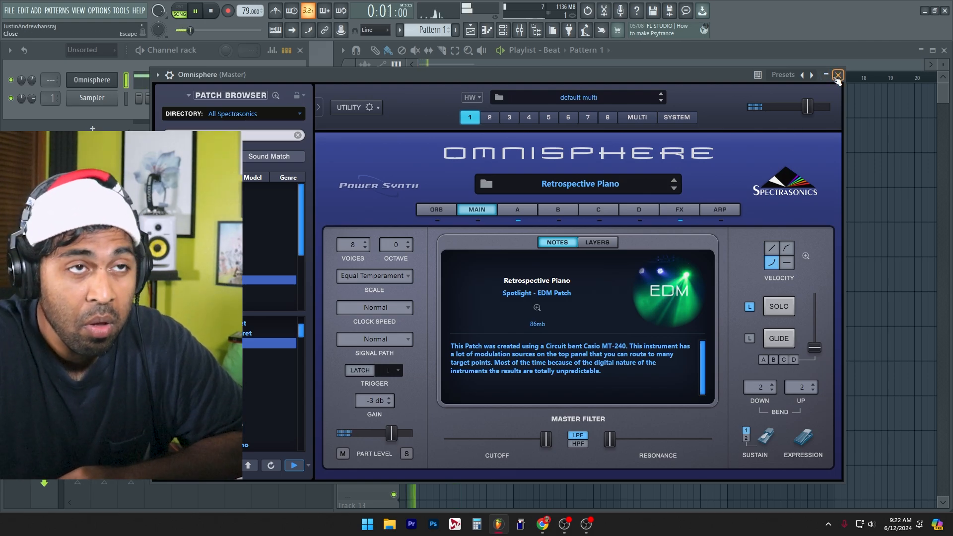
Step: Transpose the bass notes down one octave, check them in playback, and cut them from the Omnisphere channel
{"action": "left_click", "coordinate": [838, 76]}
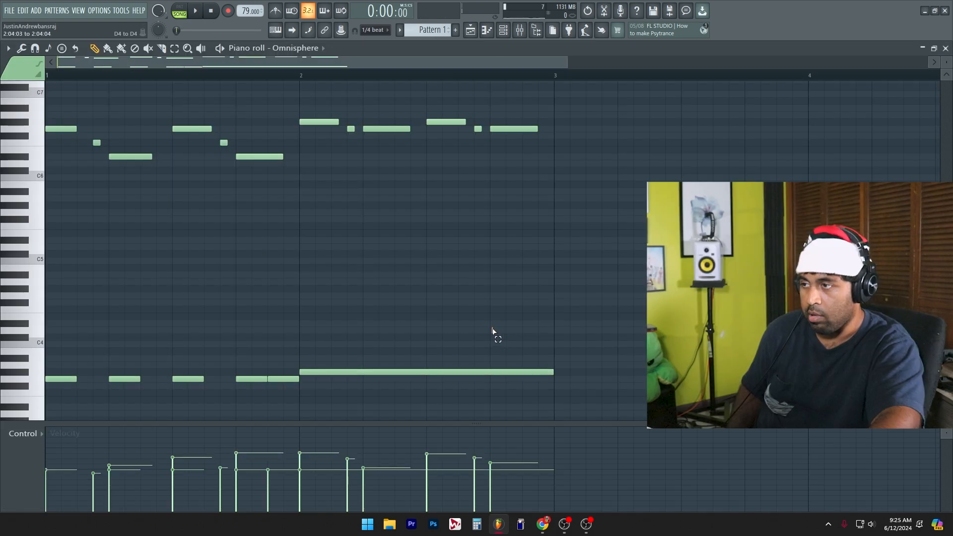
{"action": "scroll", "coordinate": [156, 378], "scroll_direction": "up", "scroll_amount": 3}
{"action": "key", "text": "space"}
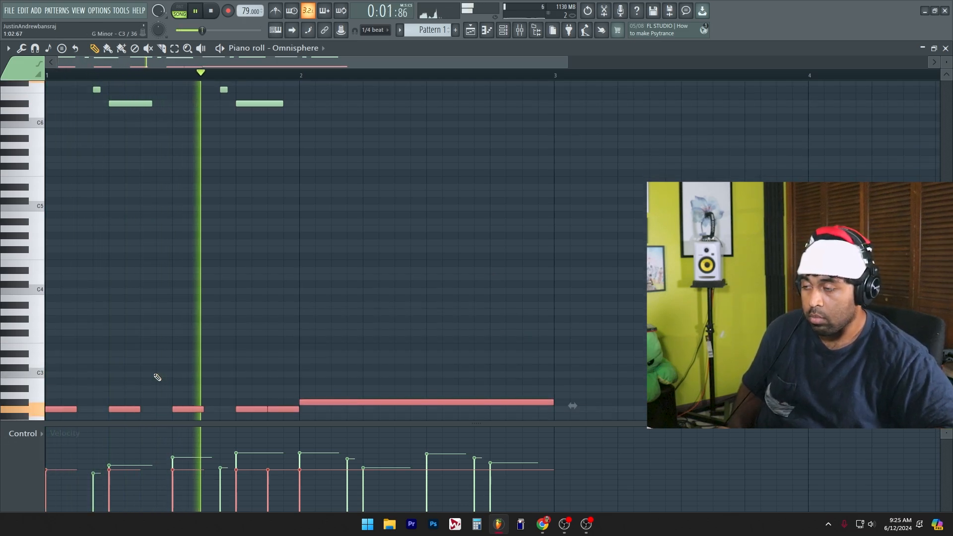
{"action": "key", "text": "space"}
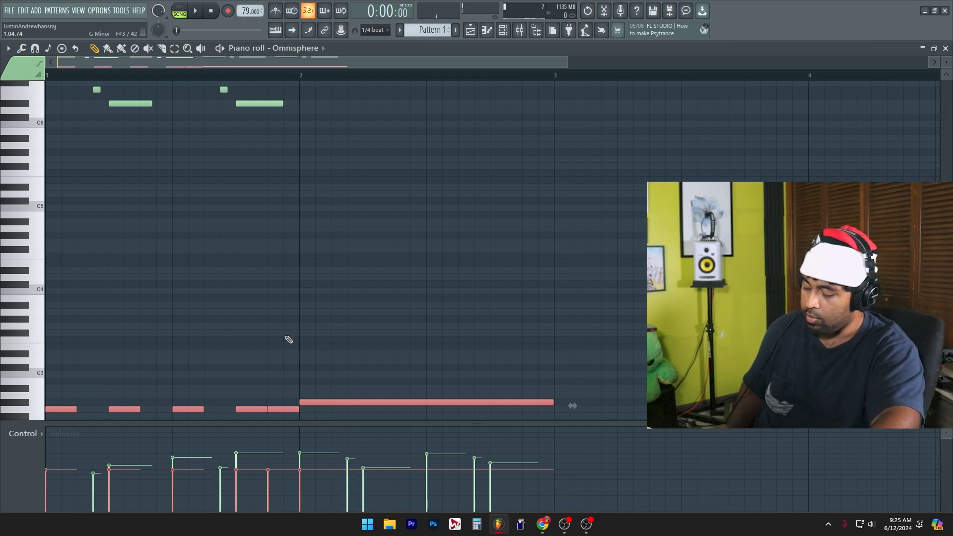
{"action": "key", "text": "Delete"}
{"action": "left_click", "coordinate": [945, 48]}
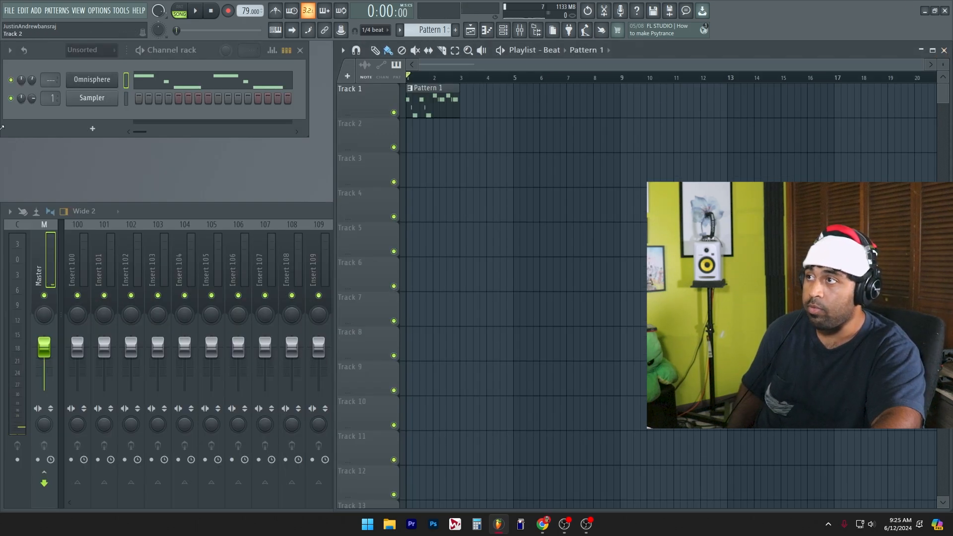
Step: Insert a Bass-Station-Stereo 64 channel after the Sampler, place the bass notes in it, and play the pattern
{"action": "right_click", "coordinate": [106, 100]}
{"action": "mouse_move", "coordinate": [186, 195]}
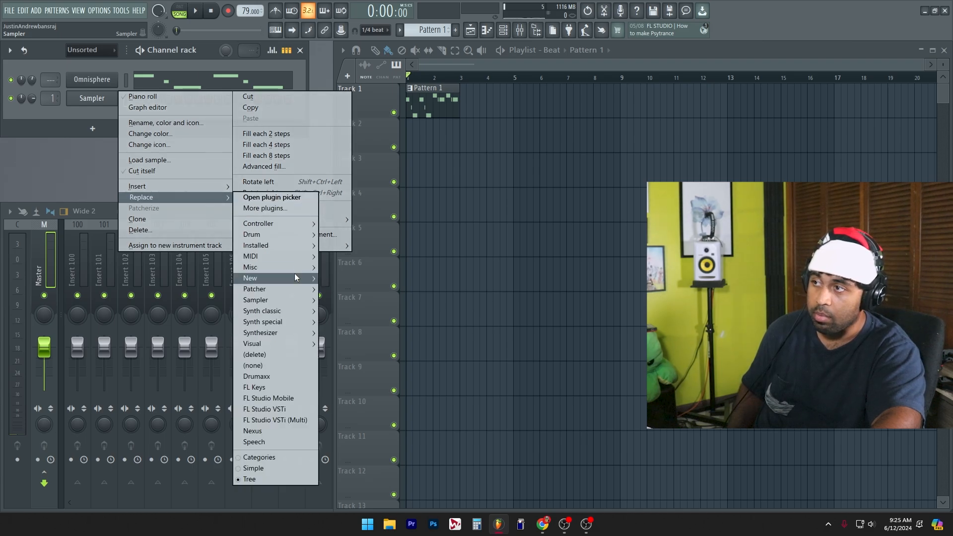
{"action": "left_click_drag", "start_coordinate": [362, 190], "coordinate": [399, 175]}
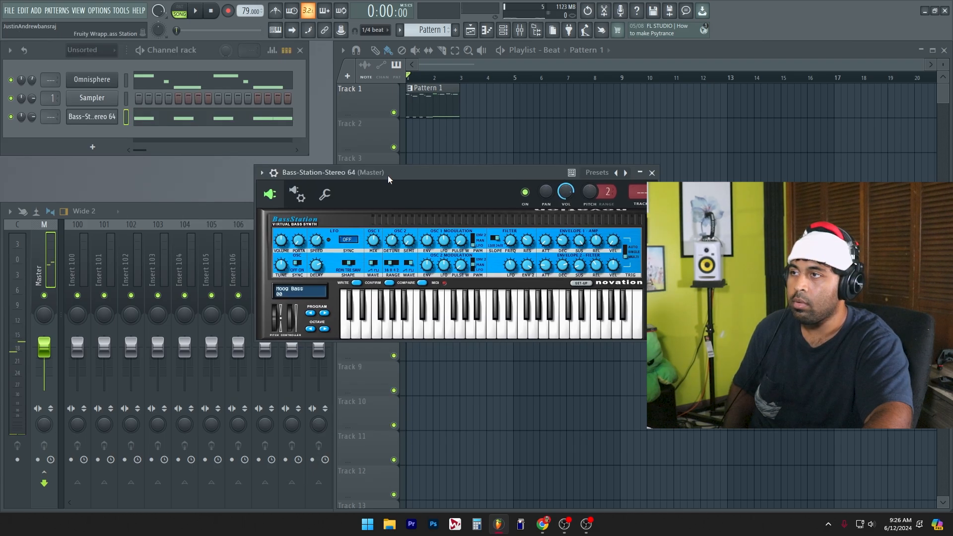
{"action": "key", "text": "space"}
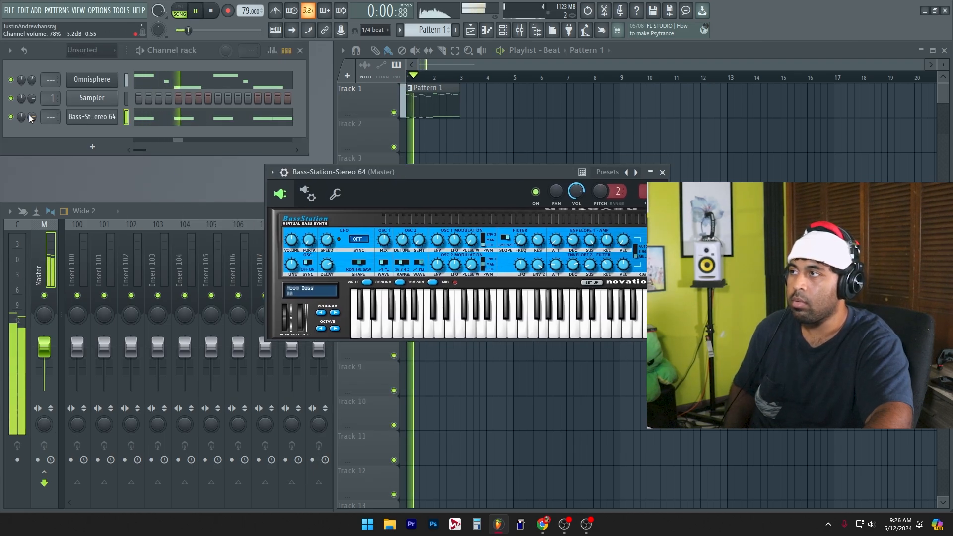
Step: Lower the Bass-Station-Stereo 64 channel volume and open its bass notes in the piano roll
{"action": "left_click_drag", "start_coordinate": [32, 117], "coordinate": [32, 124]}
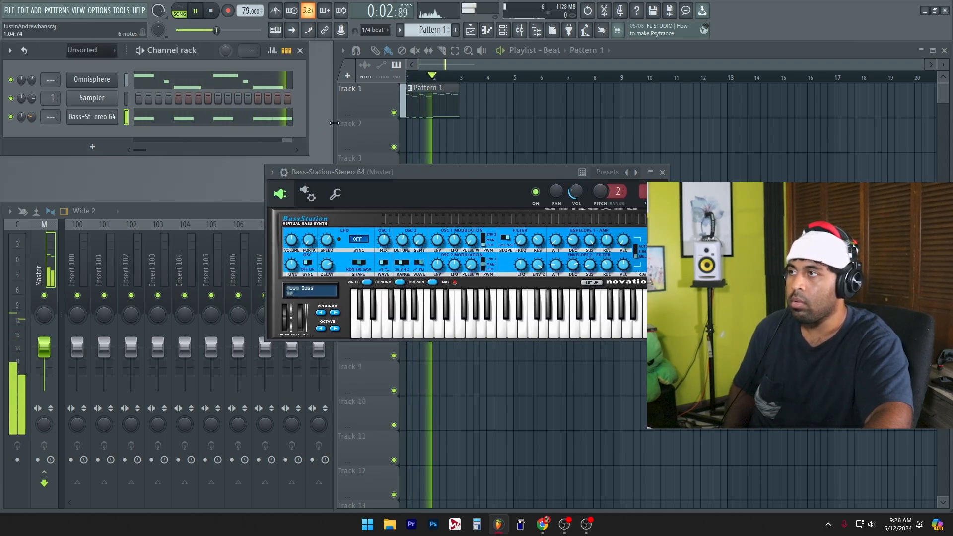
{"action": "left_click", "coordinate": [246, 118]}
{"action": "key", "text": "space"}
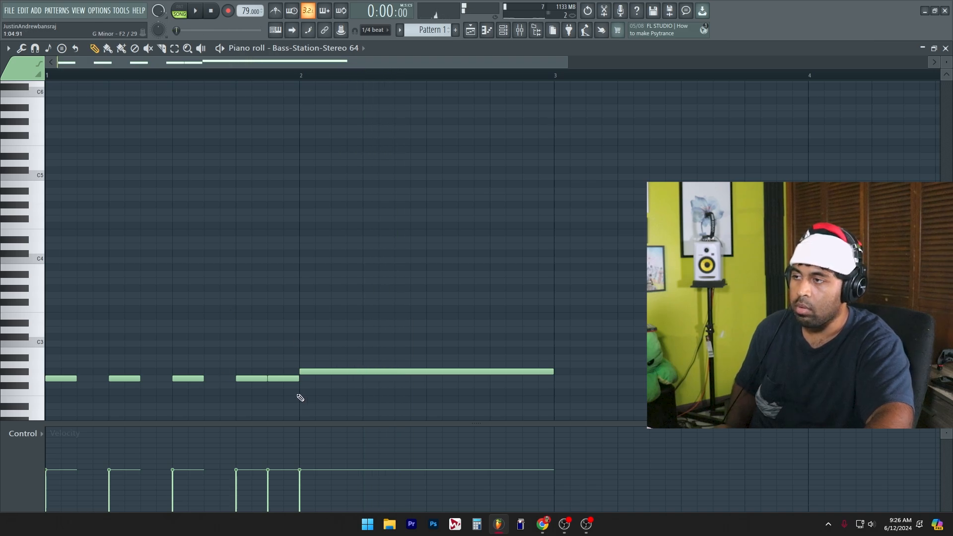
Step: Delete the short bass notes in bar 1 of the Bass-Station-Stereo 64 piano roll, keeping only the long bar 2 note
{"action": "right_click", "coordinate": [251, 378]}
{"action": "right_click", "coordinate": [124, 378]}
{"action": "right_click", "coordinate": [61, 378]}
{"action": "right_click", "coordinate": [188, 378]}
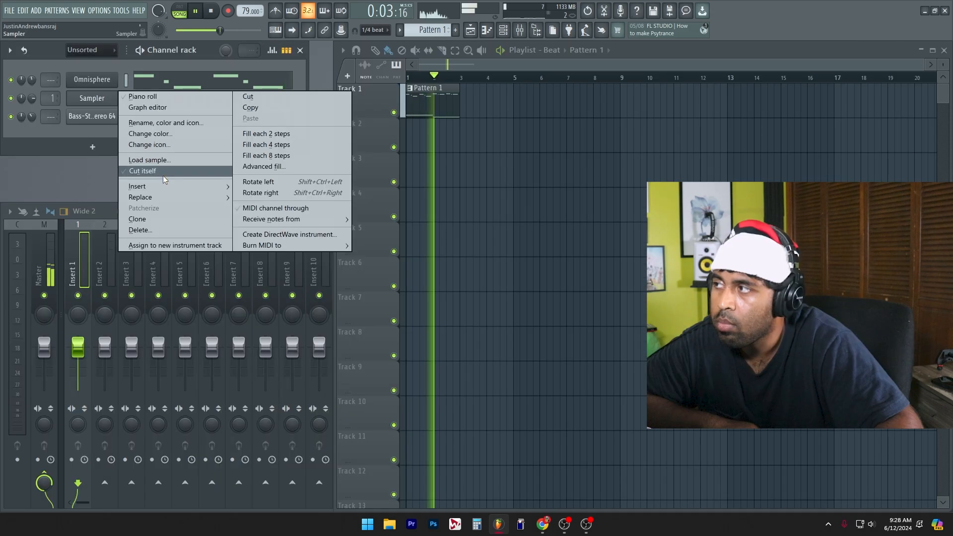
Step: Replace the Sampler channel with Purity (SonicCat New) and audition its woodwind presets while the song plays
{"action": "mouse_move", "coordinate": [165, 197]}
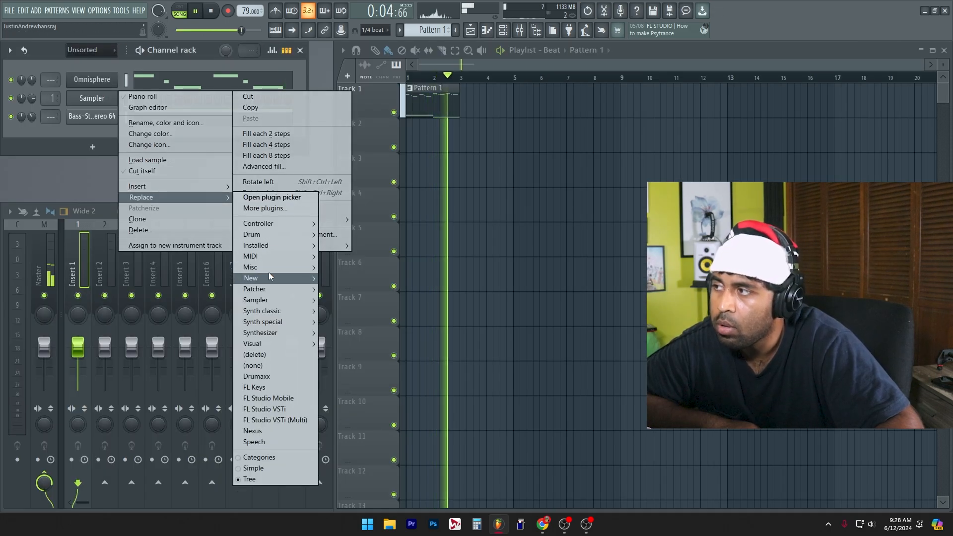
{"action": "mouse_move", "coordinate": [286, 248]}
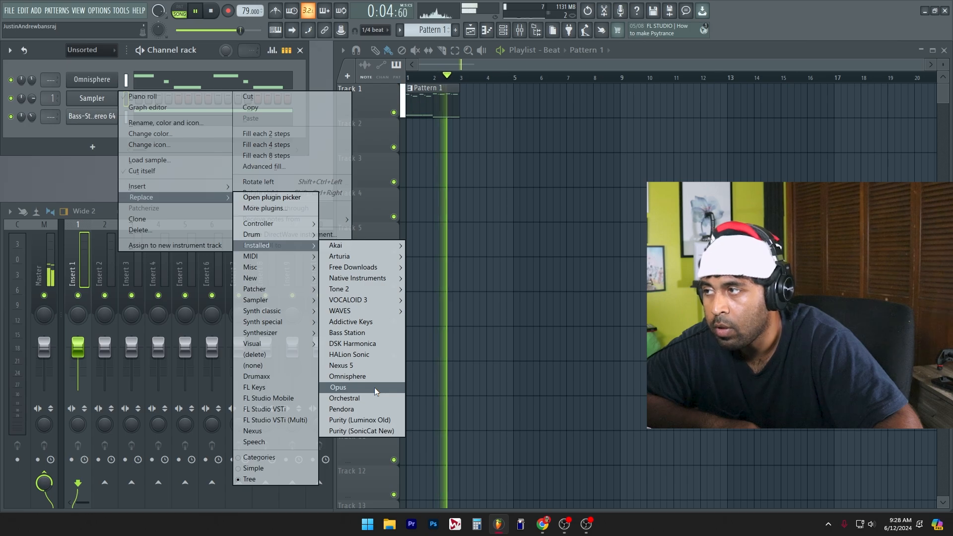
{"action": "left_click", "coordinate": [367, 430]}
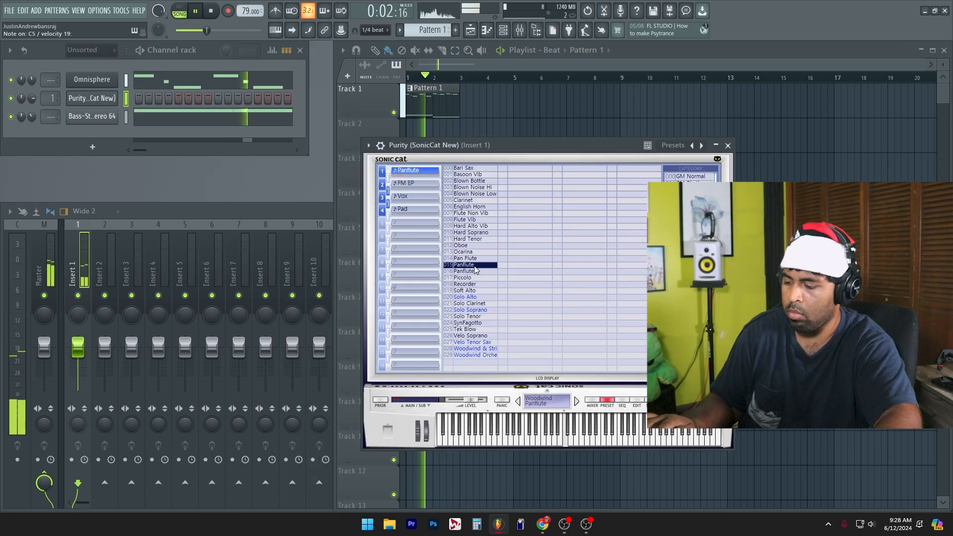
{"action": "left_click", "coordinate": [481, 322]}
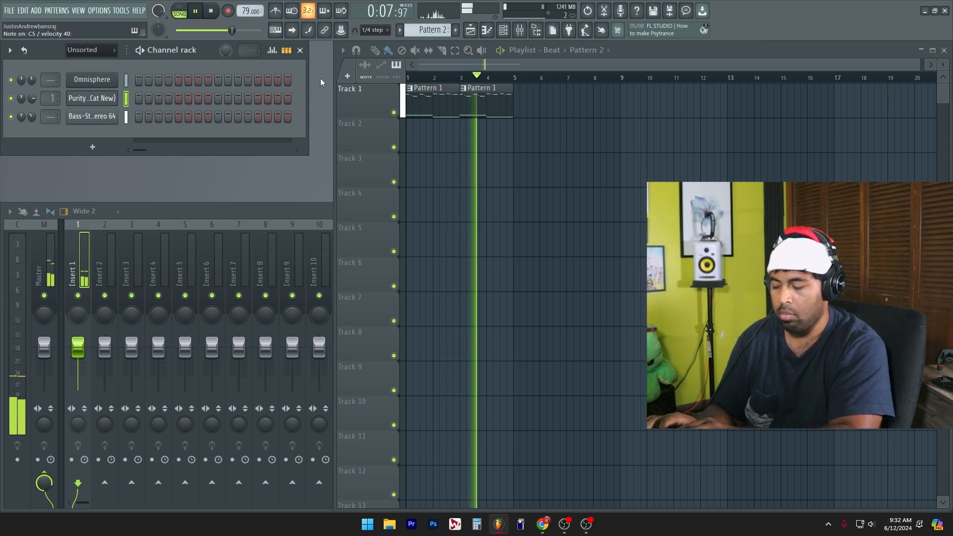
Step: Record a Purity melody into Pattern 2 while the two Pattern 1 clips play
{"action": "key", "text": "space"}
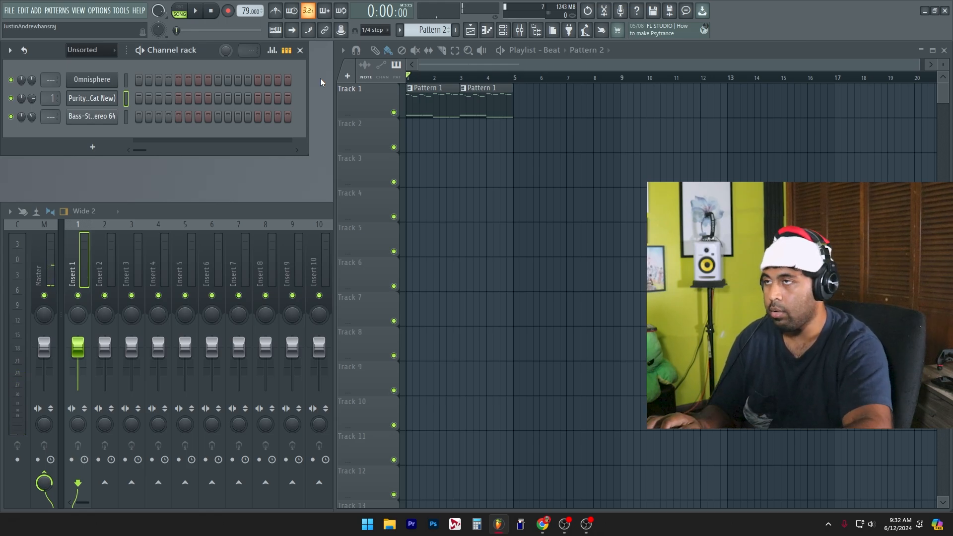
{"action": "key", "text": "r"}
{"action": "key", "text": "space"}
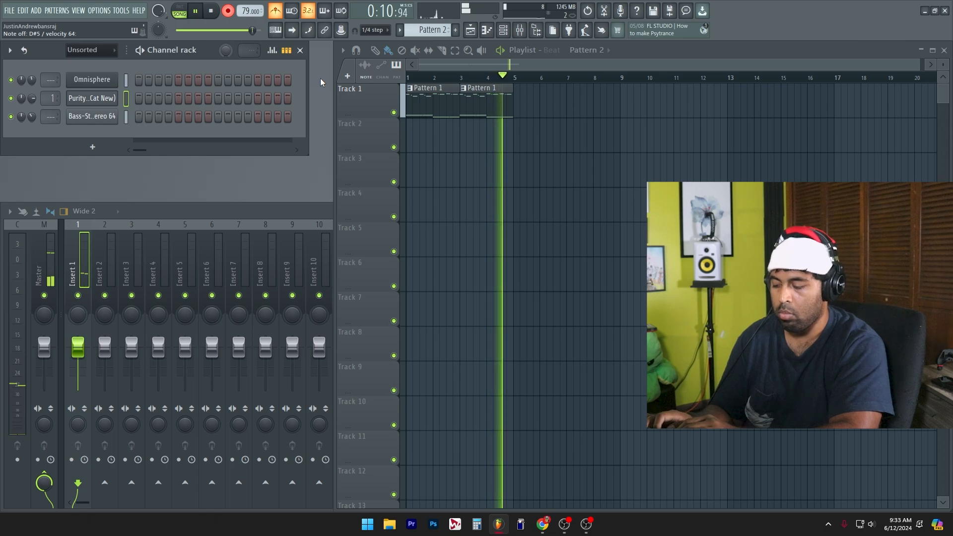
{"action": "key", "text": "space"}
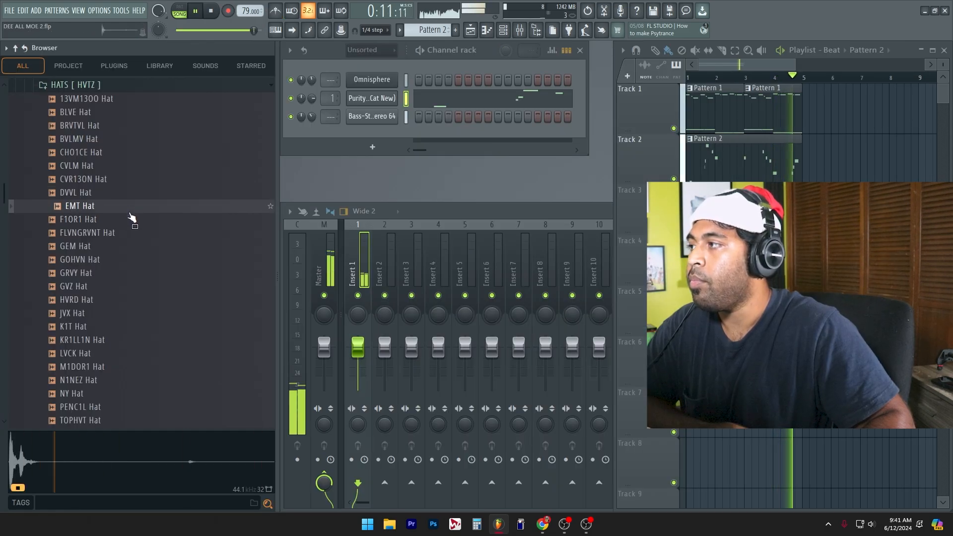
Step: Add the EMT Hat and GEM Hat samples as channels and fill both on every 2 steps
{"action": "left_click_drag", "start_coordinate": [132, 216], "coordinate": [388, 136]}
{"action": "right_click", "coordinate": [388, 136]}
{"action": "left_click", "coordinate": [571, 189]}
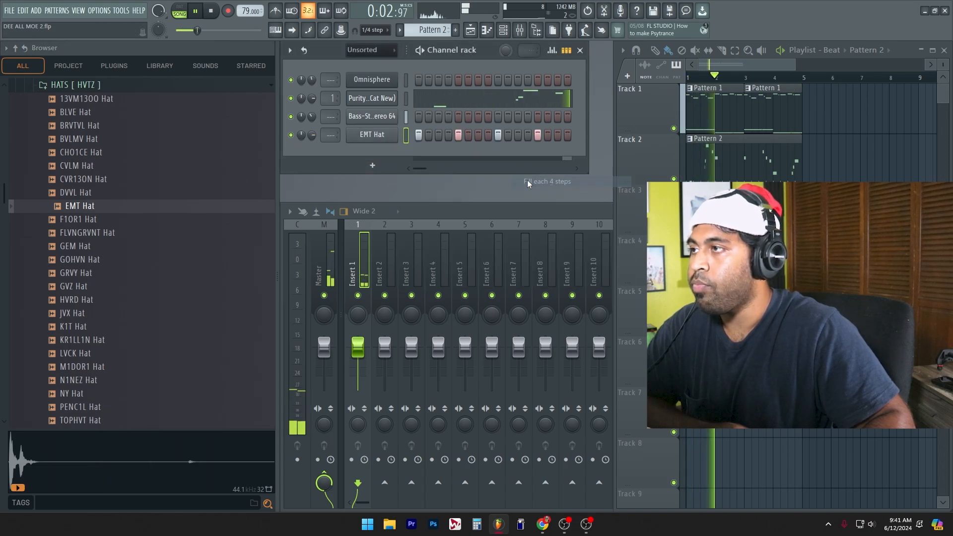
{"action": "right_click", "coordinate": [370, 142]}
{"action": "left_click", "coordinate": [571, 191]}
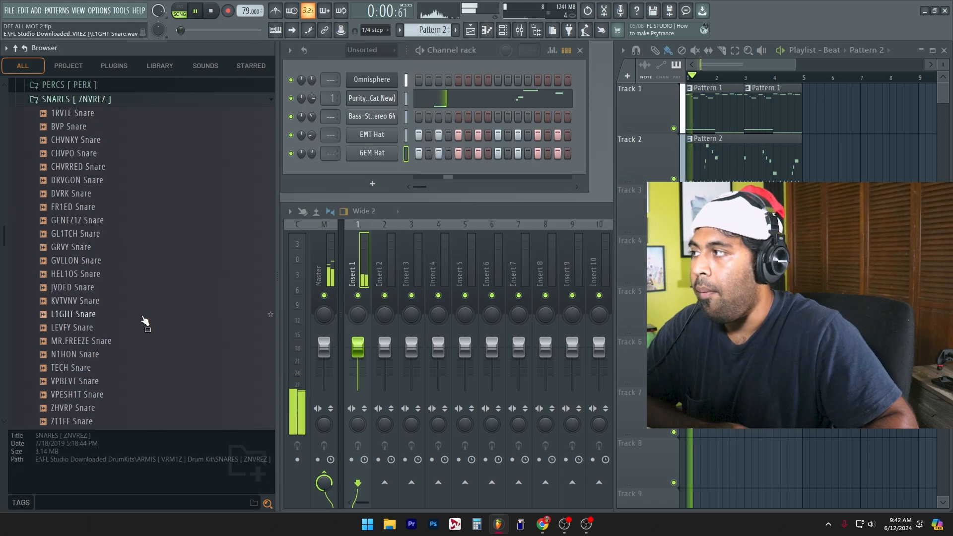
Step: Audition the L1GHT, JVDED and GRVY snares, and add GRVY Snare as a channel hitting on steps 5 and 13
{"action": "left_click", "coordinate": [143, 317]}
{"action": "scroll", "coordinate": [158, 258], "scroll_direction": "down", "scroll_amount": 4}
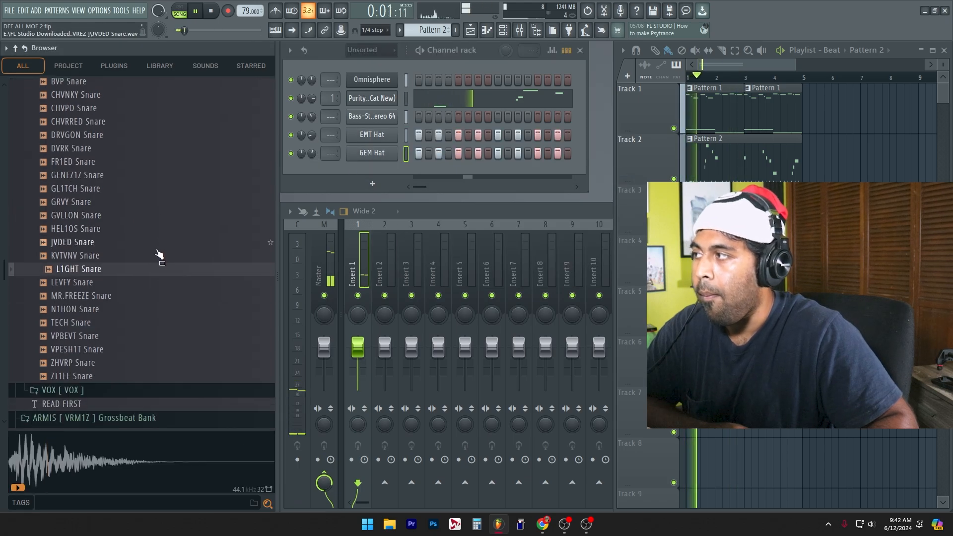
{"action": "left_click", "coordinate": [108, 101]}
{"action": "left_click", "coordinate": [94, 102]}
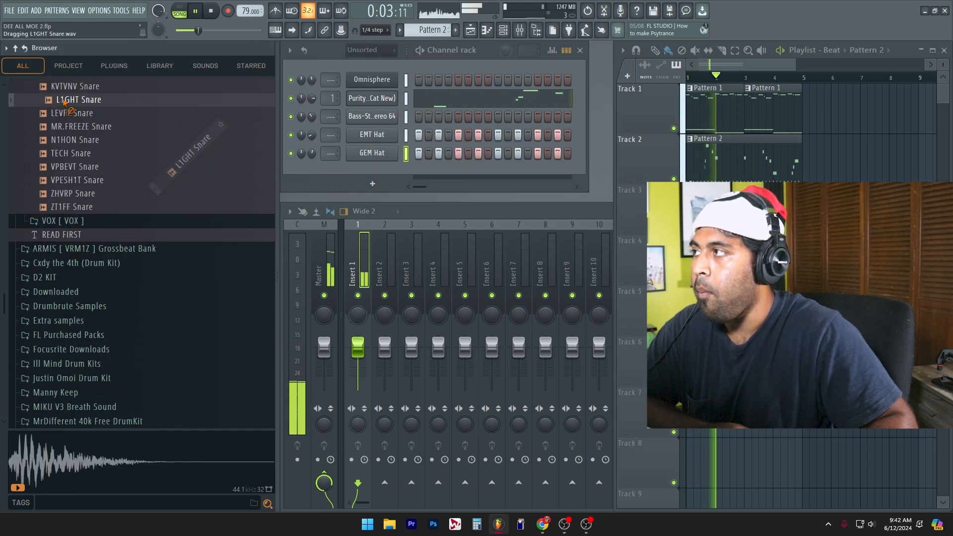
{"action": "left_click", "coordinate": [85, 114]}
{"action": "scroll", "coordinate": [107, 149], "scroll_direction": "up", "scroll_amount": 2}
{"action": "left_click", "coordinate": [118, 180]}
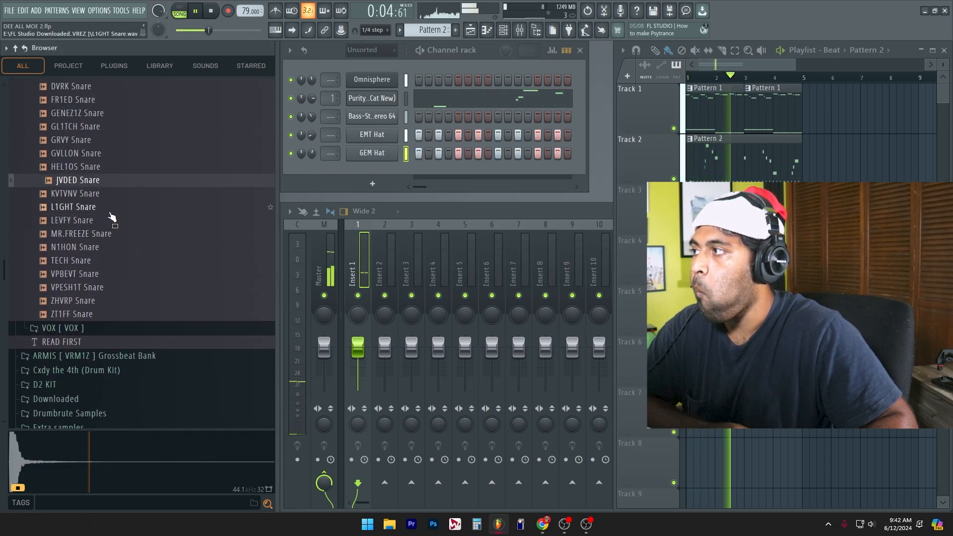
{"action": "left_click", "coordinate": [137, 141]}
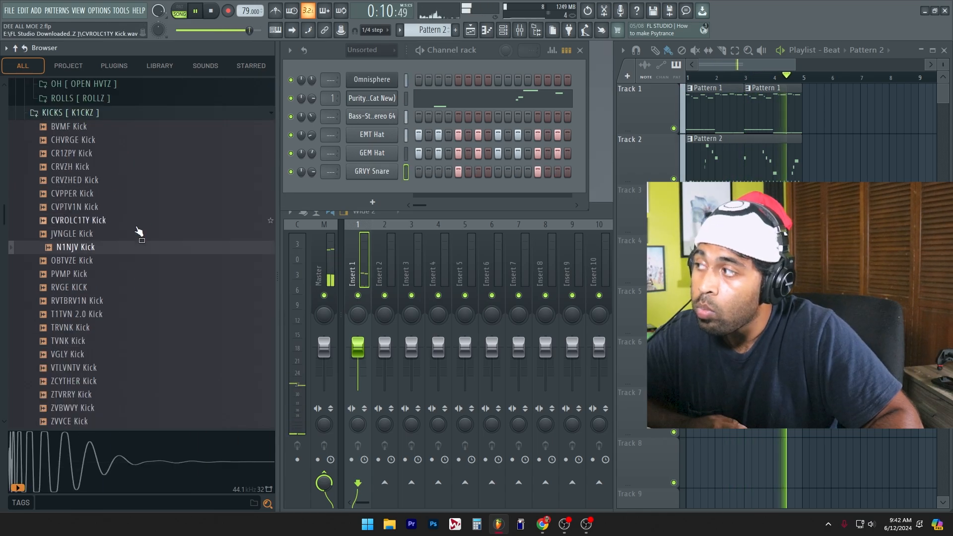
{"action": "key", "text": "Up"}
{"action": "key", "text": "Up"}
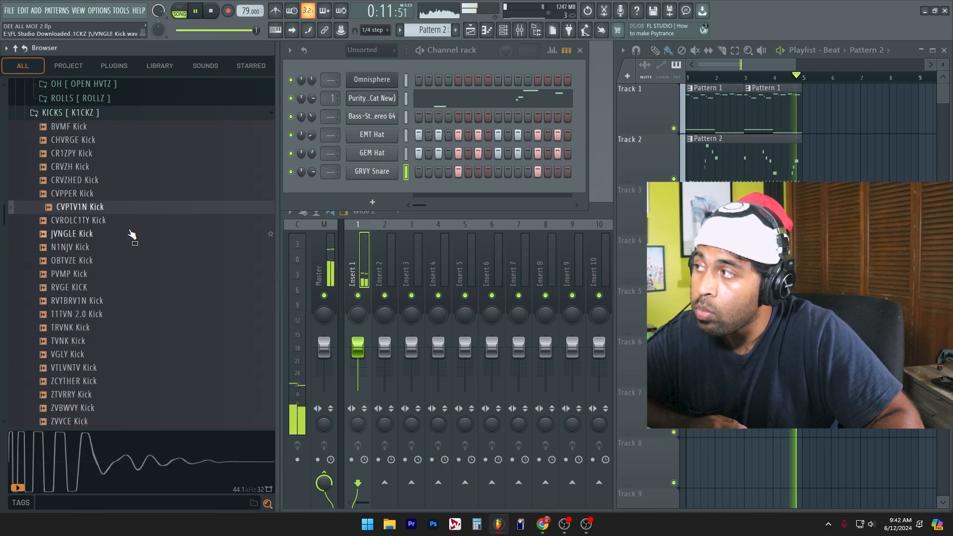
Step: Audition kick samples in the KICKS [ K1CKZ ] folder, including the TRVNK, VGLY, ZTVRRY and ZVBWVY kicks
{"action": "key", "text": "Down"}
{"action": "key", "text": "Down"}
{"action": "left_click", "coordinate": [147, 300]}
{"action": "left_click", "coordinate": [139, 329]}
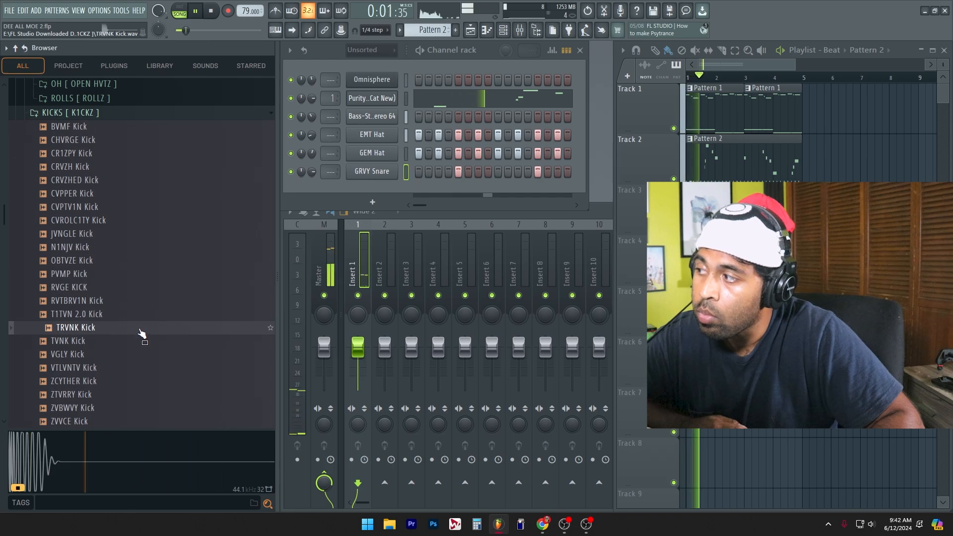
{"action": "left_click", "coordinate": [138, 355]}
{"action": "left_click", "coordinate": [144, 382]}
{"action": "left_click", "coordinate": [148, 395]}
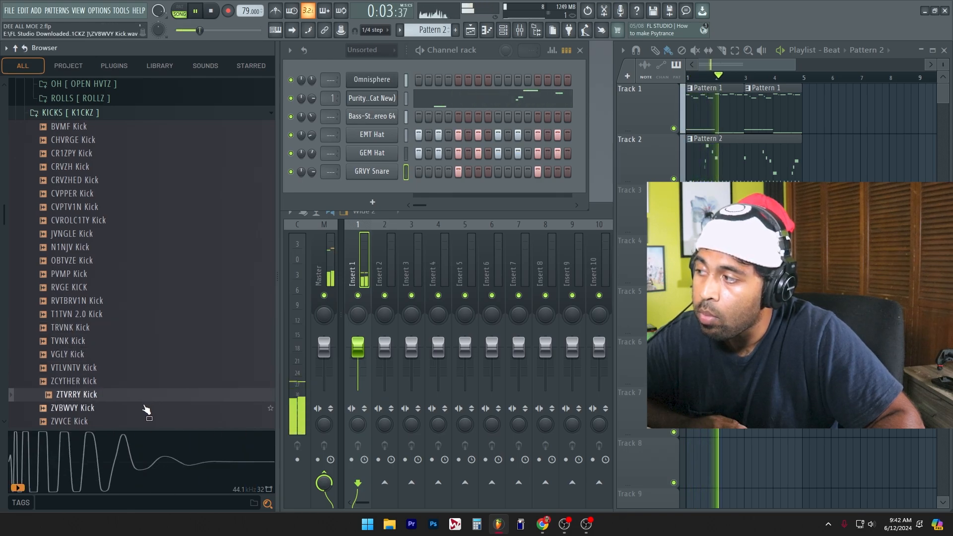
{"action": "left_click", "coordinate": [145, 407]}
Step: Compare the MS-Kick samples 10 to 13 in Pica Drum Kit Vol.2 and add 13 MS-Kick as a channel
{"action": "scroll", "coordinate": [142, 272], "scroll_direction": "up", "scroll_amount": 6}
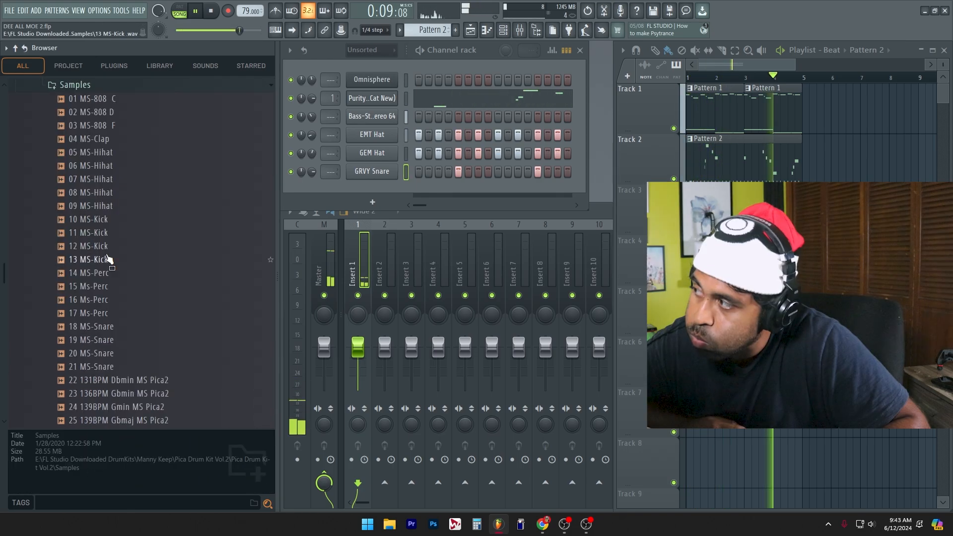
{"action": "left_click", "coordinate": [107, 257]}
{"action": "left_click", "coordinate": [112, 234]}
{"action": "left_click", "coordinate": [112, 220]}
{"action": "left_click", "coordinate": [111, 234]}
{"action": "left_click", "coordinate": [110, 245]}
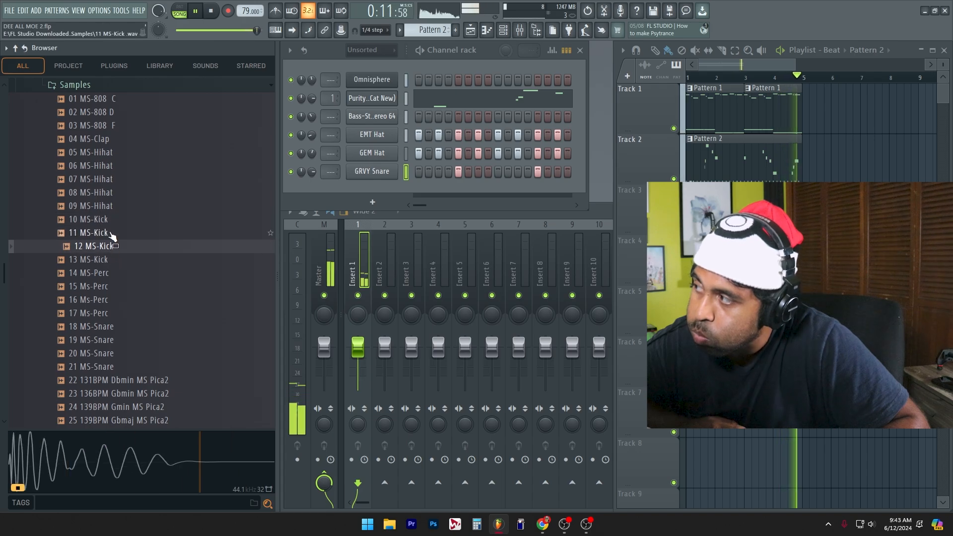
{"action": "left_click", "coordinate": [112, 221]}
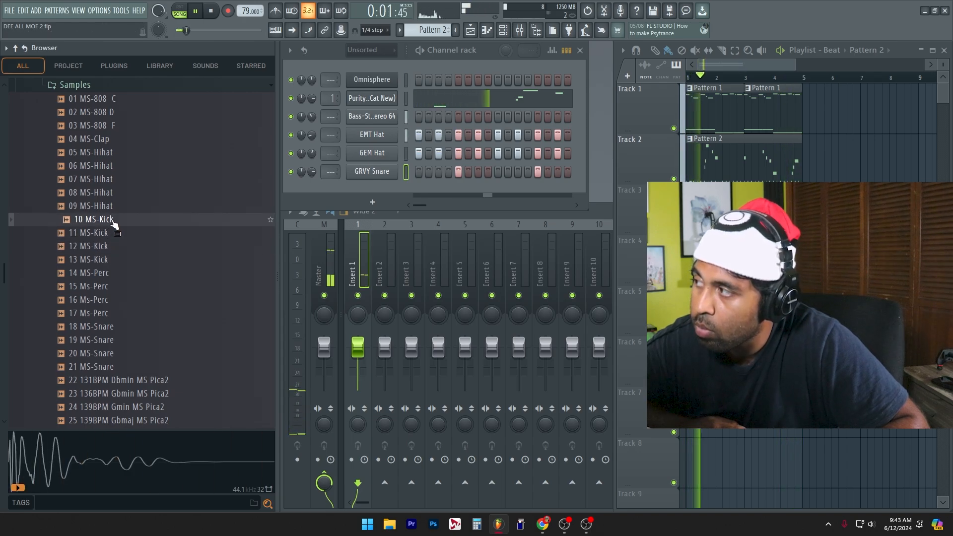
{"action": "left_click", "coordinate": [114, 260]}
{"action": "left_click", "coordinate": [113, 247]}
{"action": "left_click", "coordinate": [115, 261]}
{"action": "left_click_drag", "start_coordinate": [114, 261], "coordinate": [377, 193]}
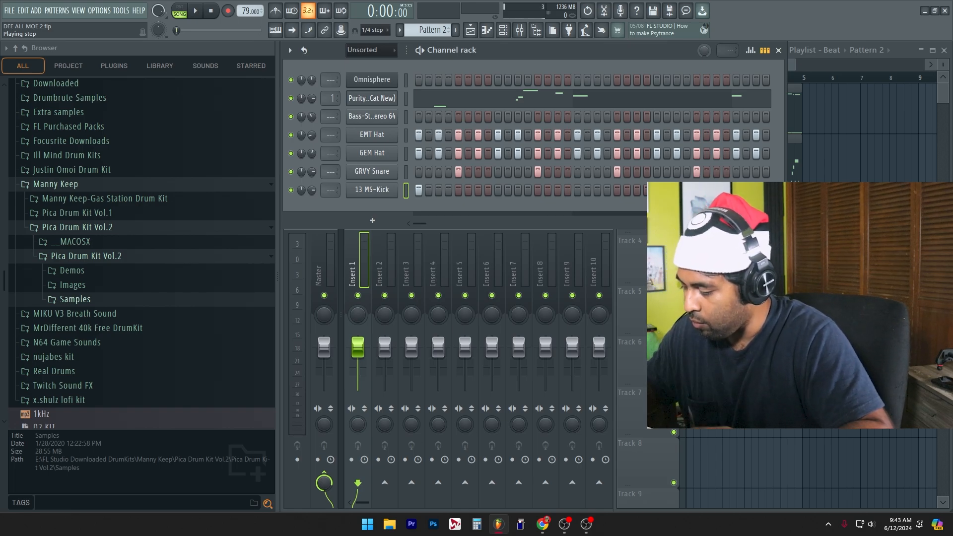
{"action": "key", "text": "space"}
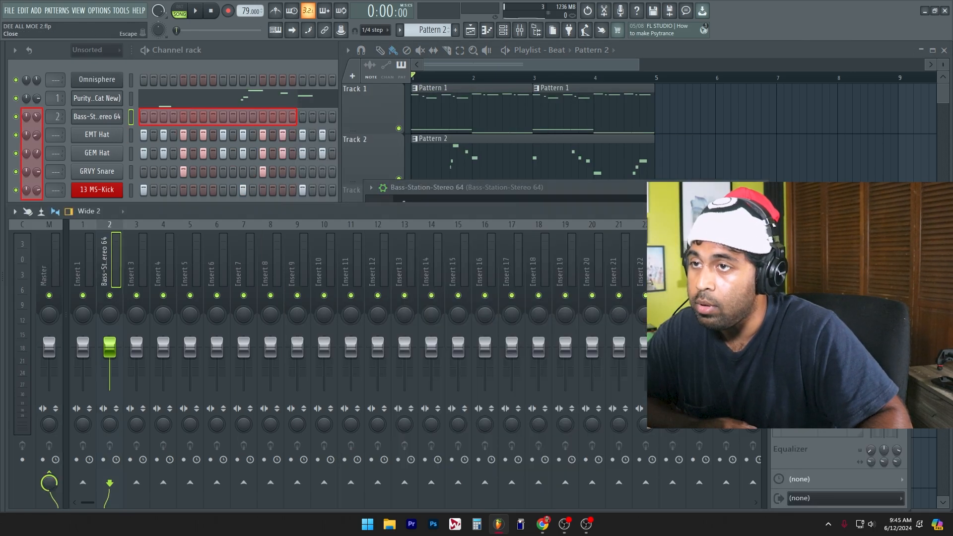
Step: Route Bass-Station-Stereo 64 to mixer insert 2 and load the NANI distortion in its first effect slot
{"action": "left_click", "coordinate": [760, 188]}
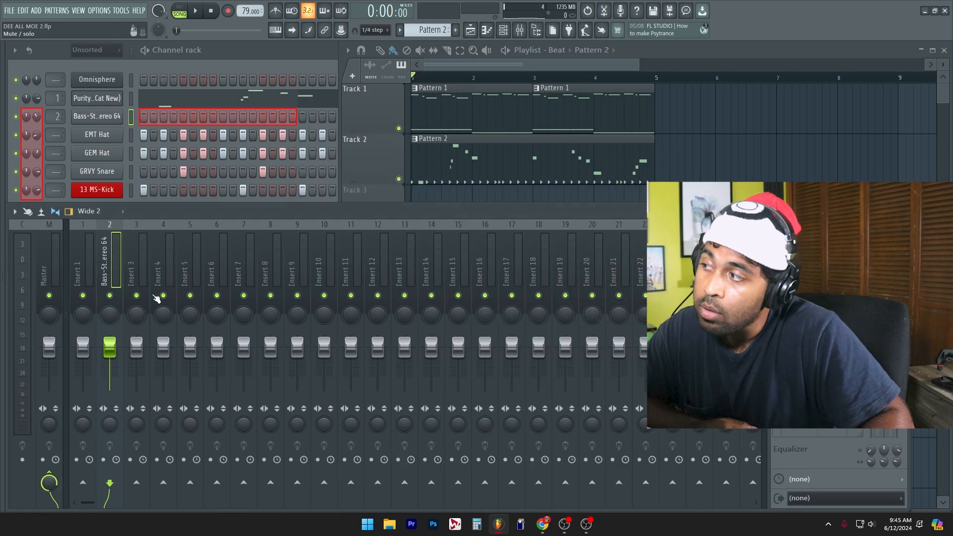
{"action": "left_click", "coordinate": [778, 248]}
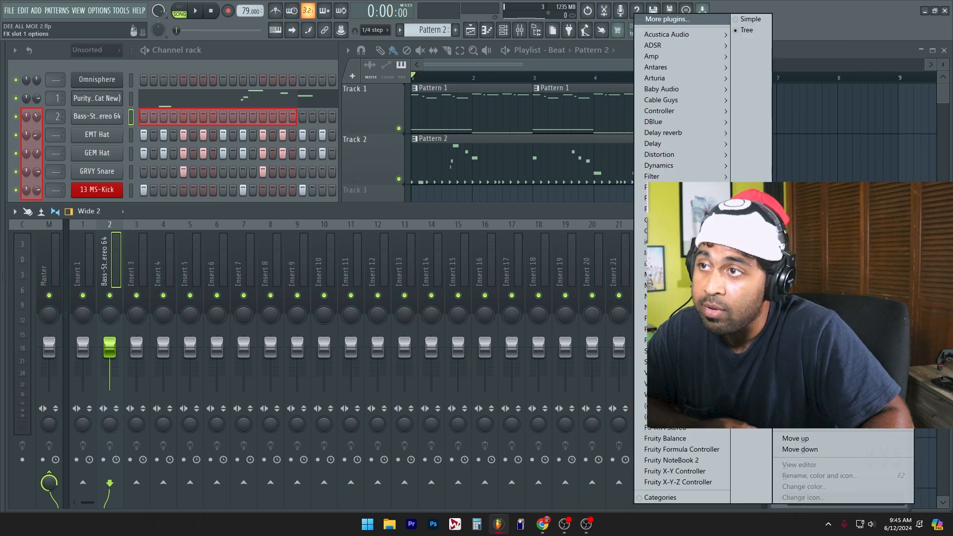
{"action": "mouse_move", "coordinate": [688, 157]}
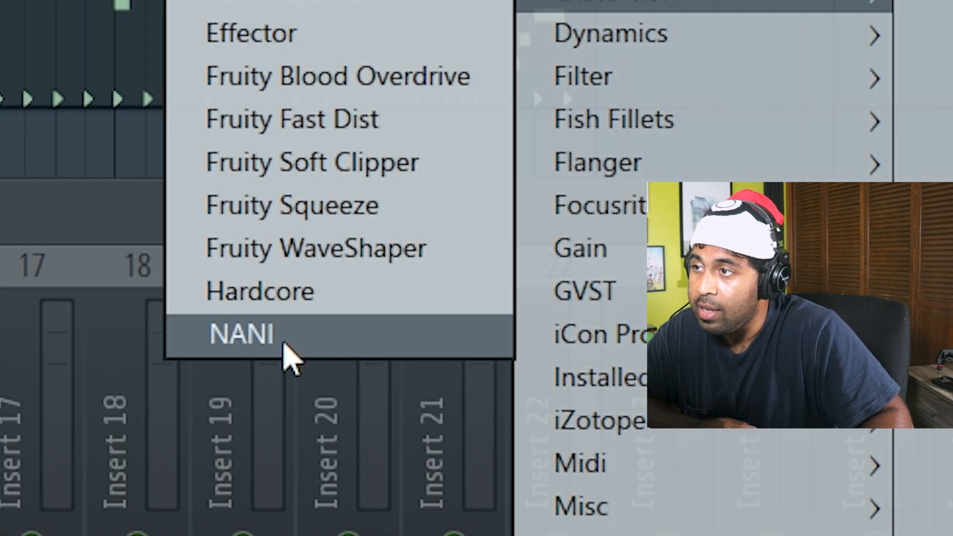
{"action": "left_click", "coordinate": [561, 242]}
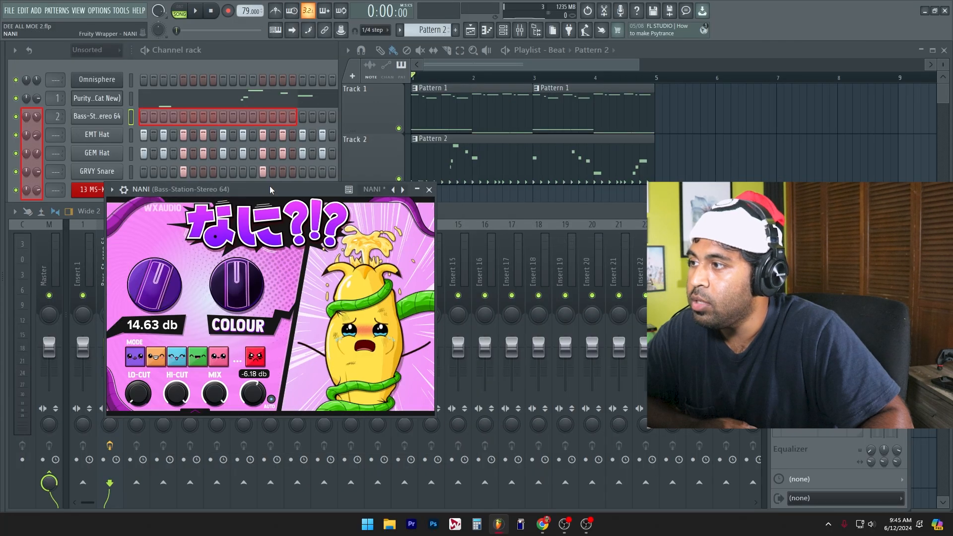
Step: Set NANI on the bass to Funky Distortion mode with an output of -14.90 dB
{"action": "left_click_drag", "start_coordinate": [271, 189], "coordinate": [478, 110]}
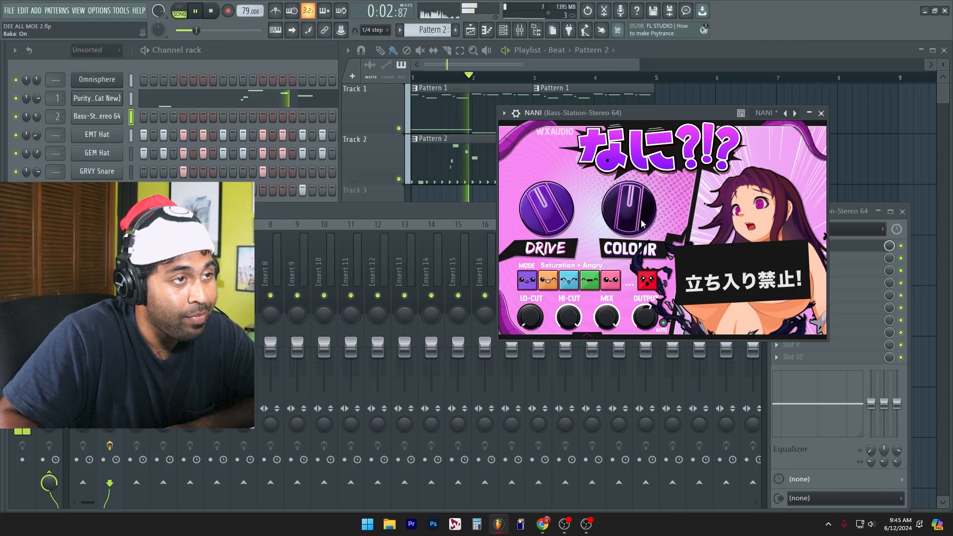
{"action": "left_click", "coordinate": [609, 282]}
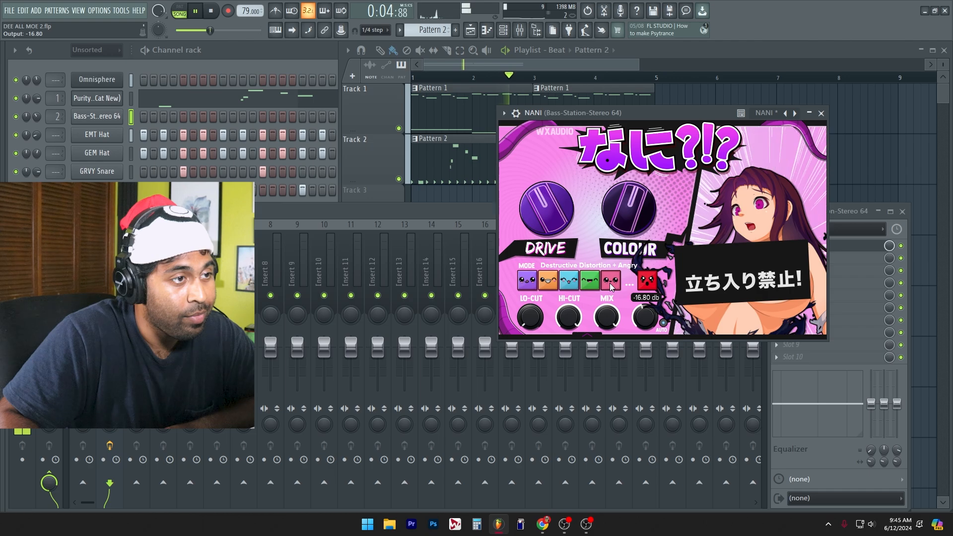
{"action": "left_click", "coordinate": [592, 283]}
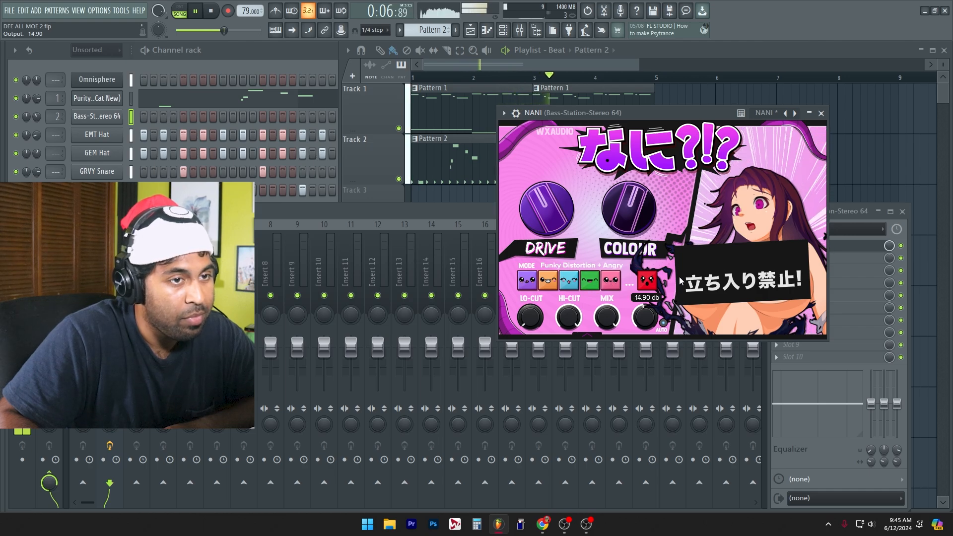
Step: Move NANI down to slot 2 on the bass insert and load Driver in slot 1
{"action": "left_click", "coordinate": [838, 247]}
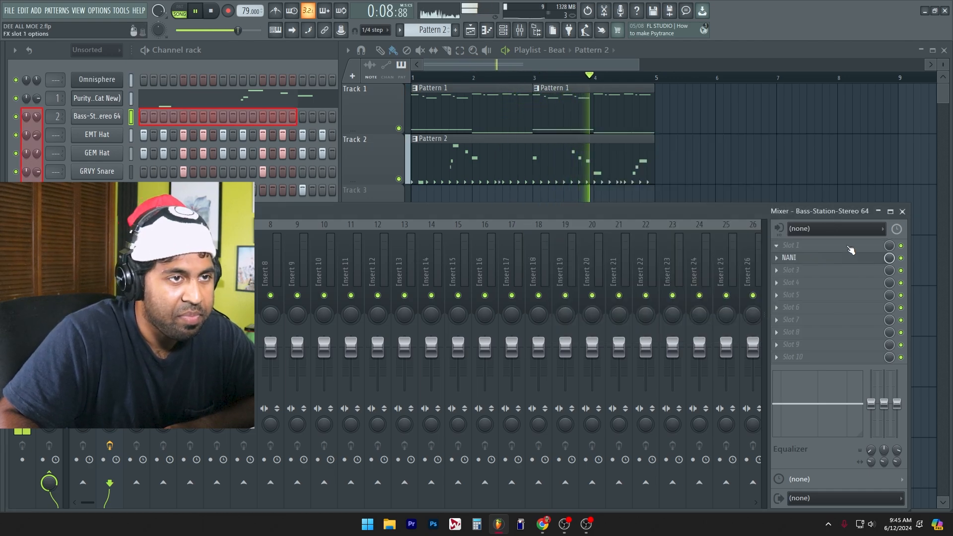
{"action": "left_click", "coordinate": [850, 248]}
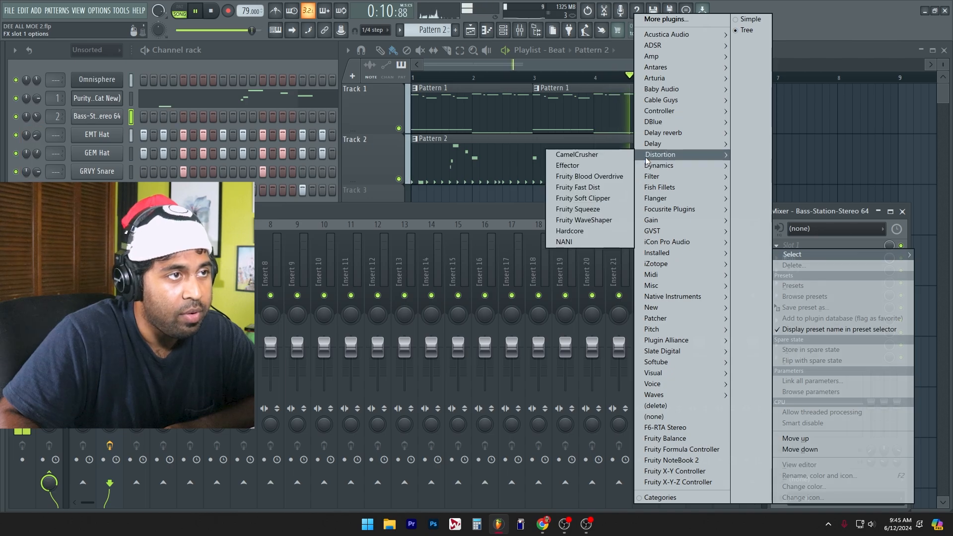
{"action": "mouse_move", "coordinate": [683, 297]}
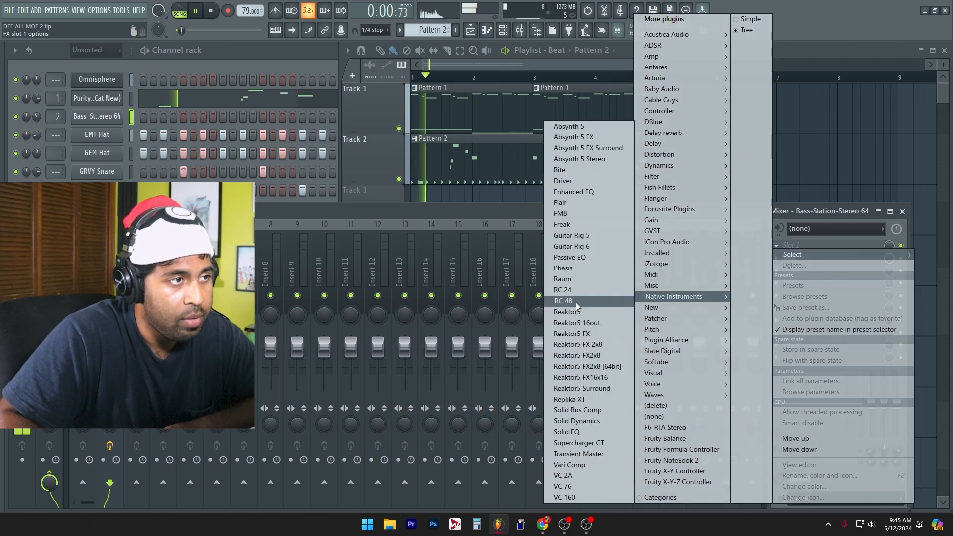
{"action": "left_click", "coordinate": [588, 181]}
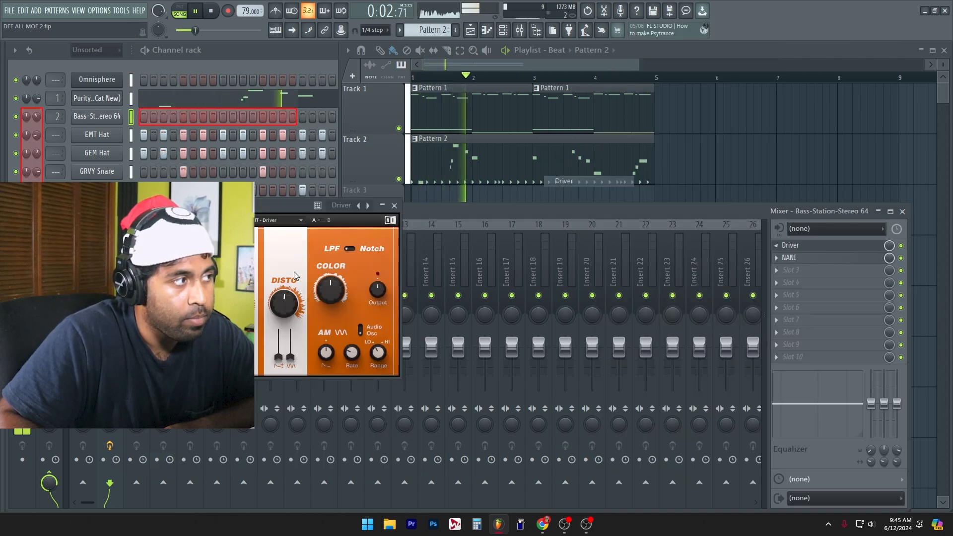
Step: Adjust Driver's filter frequency and resonance on the bass while the song plays
{"action": "mouse_move", "coordinate": [237, 303]}
{"action": "left_mouse_down"}
{"action": "mouse_move", "coordinate": [237, 295]}
{"action": "mouse_move", "coordinate": [232, 304]}
{"action": "mouse_move", "coordinate": [191, 295]}
{"action": "mouse_move", "coordinate": [237, 300]}
{"action": "left_mouse_up"}
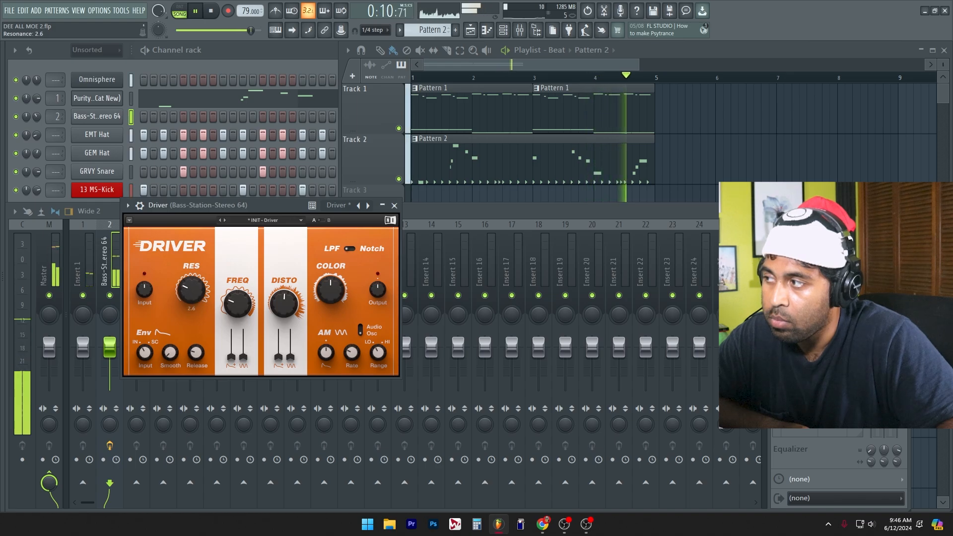
{"action": "left_click_drag", "start_coordinate": [191, 289], "coordinate": [191, 293]}
{"action": "scroll", "coordinate": [193, 297], "scroll_direction": "down", "scroll_amount": 10}
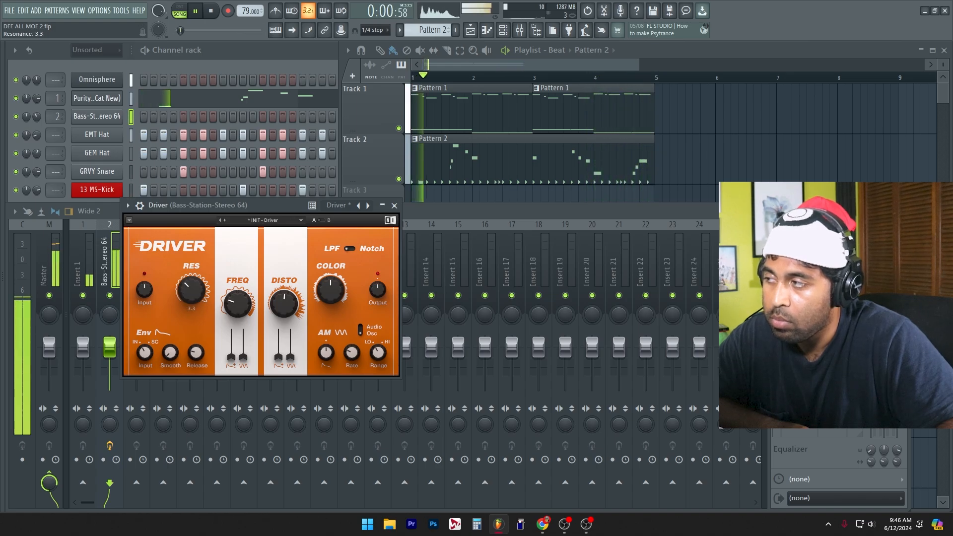
{"action": "left_click_drag", "start_coordinate": [193, 293], "coordinate": [194, 299]}
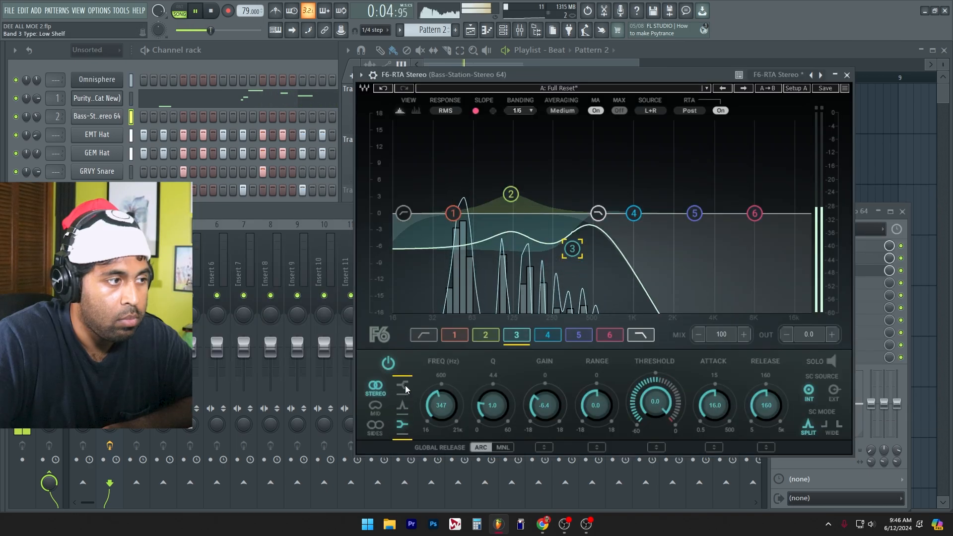
Step: In F6-RTA Stereo on the bass, set band 3 to a high-shelf cut of about -8 dB and the low-pass to 704 Hz
{"action": "left_click_drag", "start_coordinate": [571, 248], "coordinate": [533, 257]}
{"action": "mouse_move", "coordinate": [598, 213]}
{"action": "left_mouse_down"}
{"action": "mouse_move", "coordinate": [633, 213]}
{"action": "mouse_move", "coordinate": [613, 214]}
{"action": "left_mouse_up"}
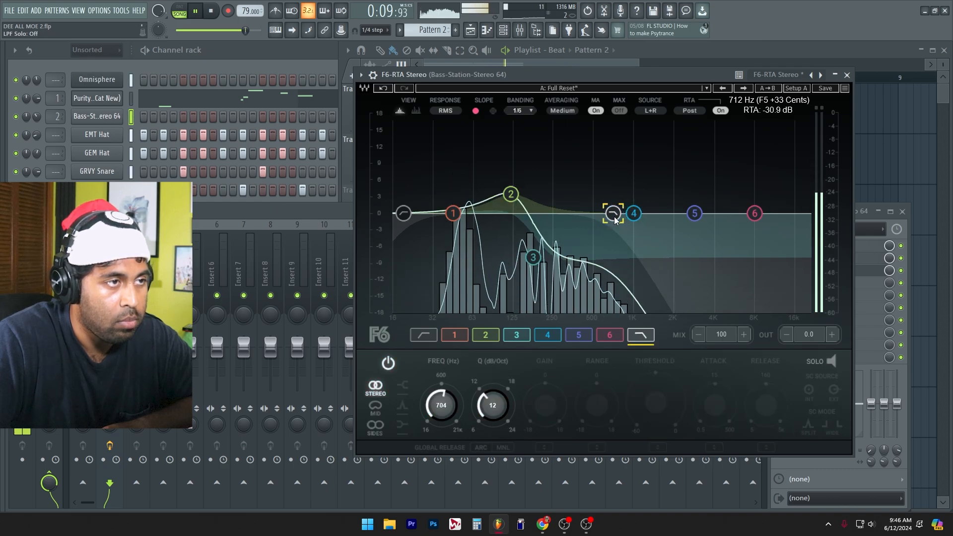
Step: Close the bass EQ, stop playback and switch the playlist from the Beat arrangement to Arrangement
{"action": "left_click", "coordinate": [847, 75]}
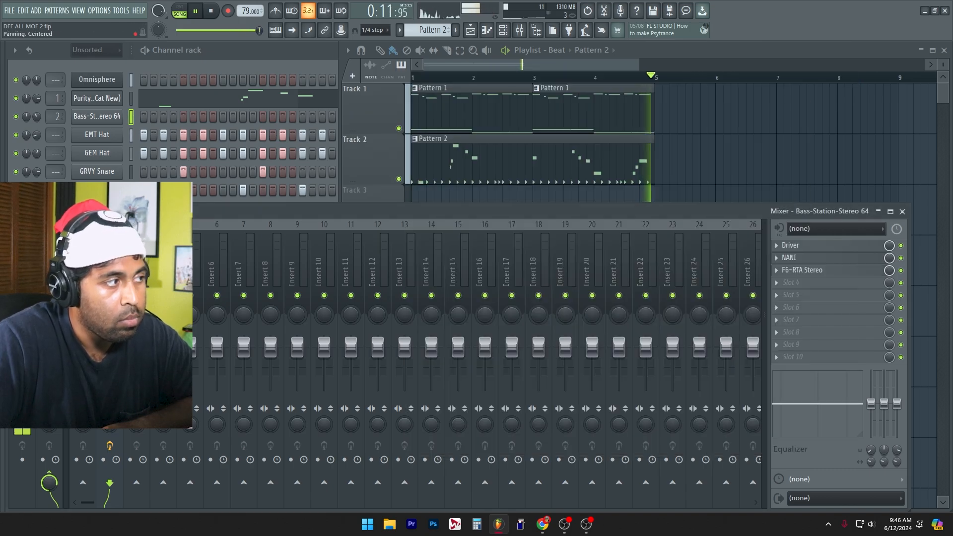
{"action": "left_click", "coordinate": [211, 11]}
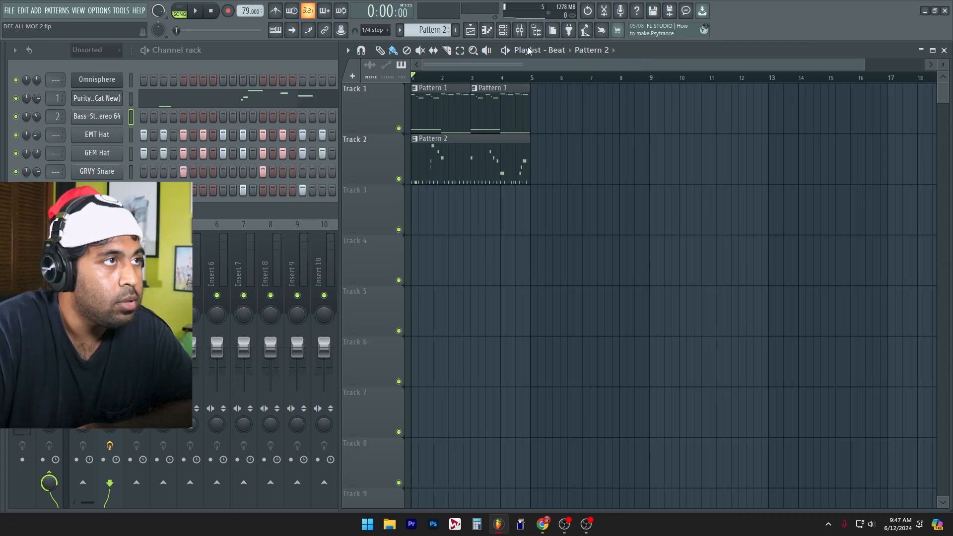
{"action": "left_click", "coordinate": [561, 51]}
{"action": "left_click", "coordinate": [570, 74]}
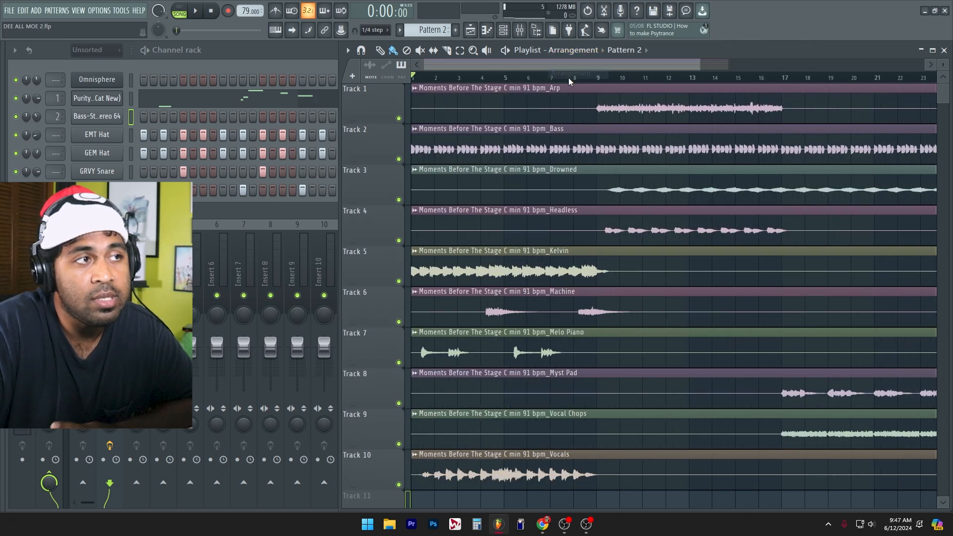
{"action": "scroll", "coordinate": [620, 153], "scroll_direction": "down", "scroll_amount": 3}
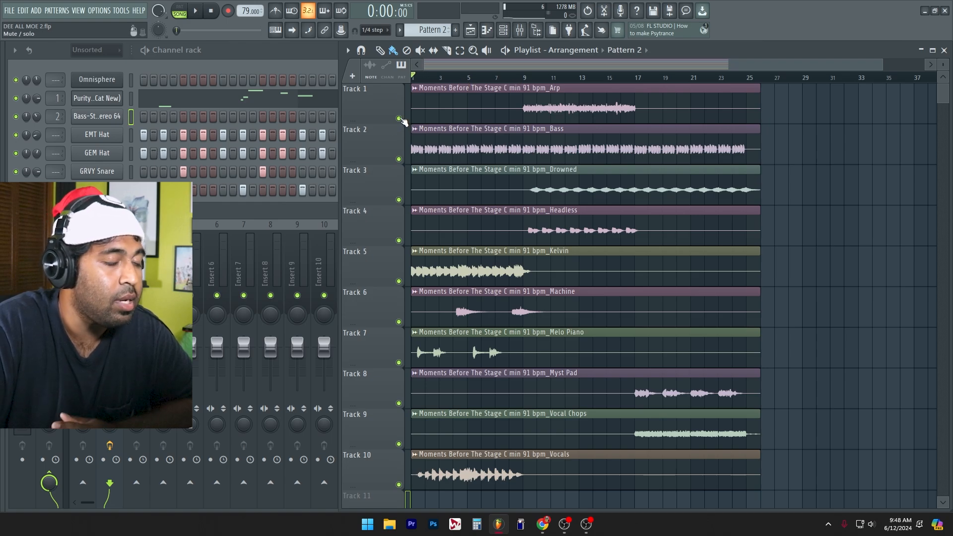
Step: Solo tracks 1 to 3 in turn to audition the Arp, Bass and Drowned stems, and delete the Bass clip from track 2
{"action": "right_click", "coordinate": [399, 118]}
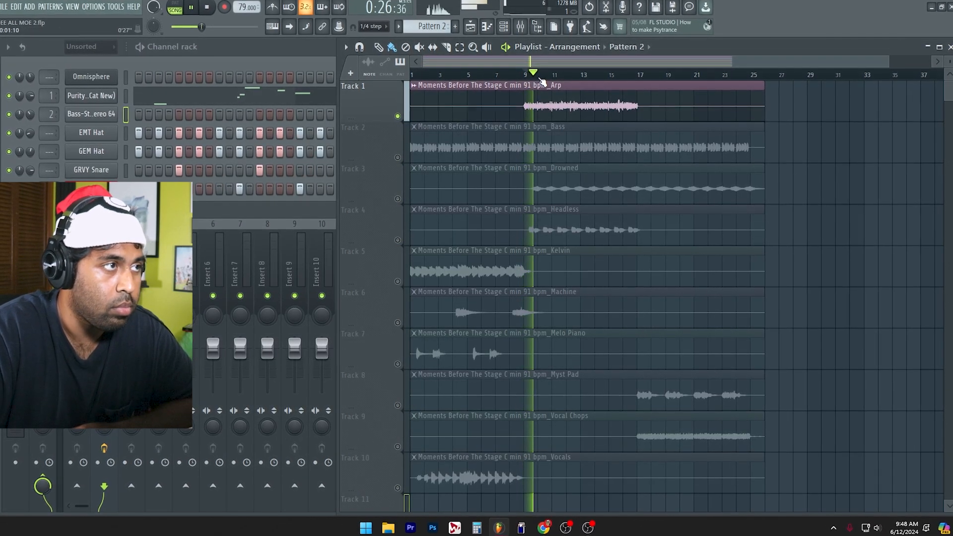
{"action": "right_click", "coordinate": [397, 157]}
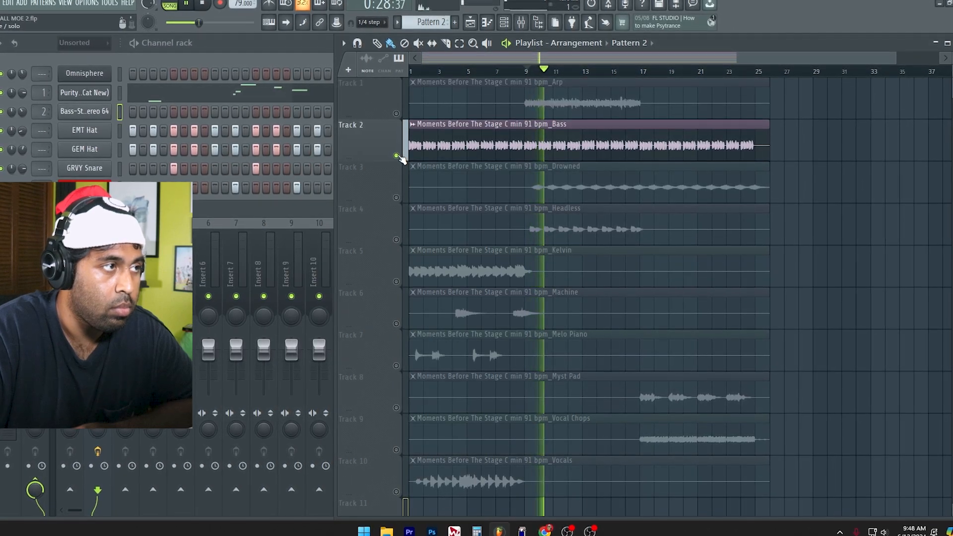
{"action": "right_click", "coordinate": [396, 197]}
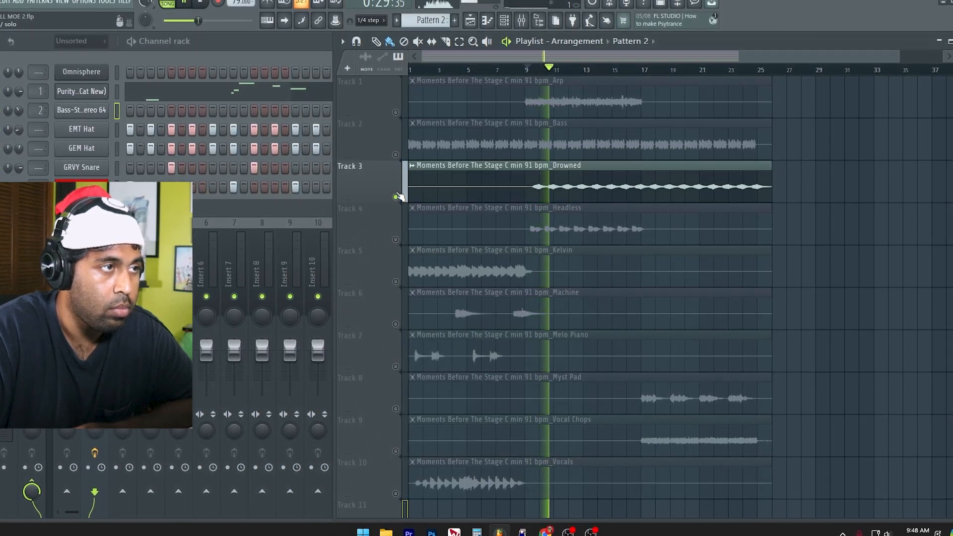
{"action": "right_click", "coordinate": [584, 131]}
Step: Audition the Headless, Kelvin, Machine and Melo Piano stems by soloing tracks 4 to 7, with playback moved back near bar 2 for Kelvin
{"action": "right_click", "coordinate": [393, 239]}
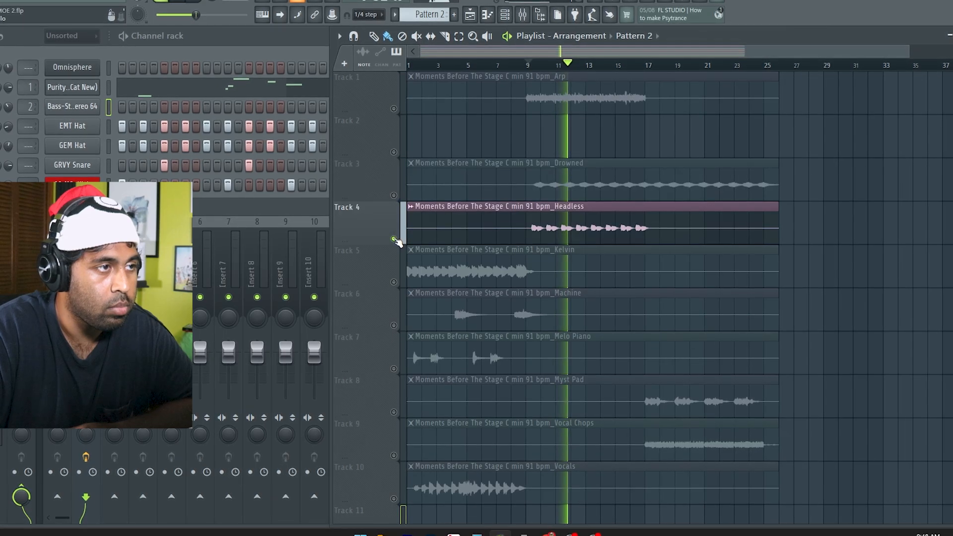
{"action": "right_click", "coordinate": [394, 282]}
{"action": "left_click", "coordinate": [423, 63]}
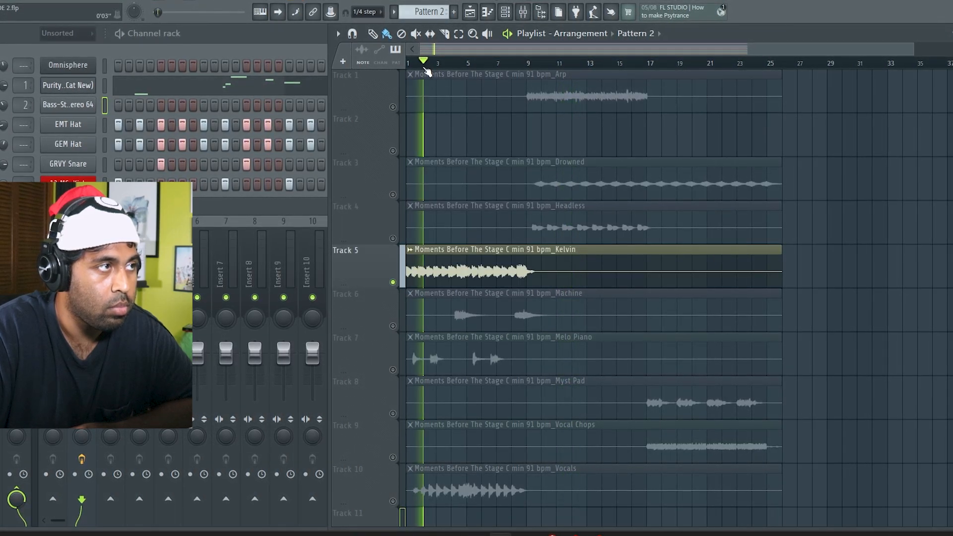
{"action": "right_click", "coordinate": [392, 327]}
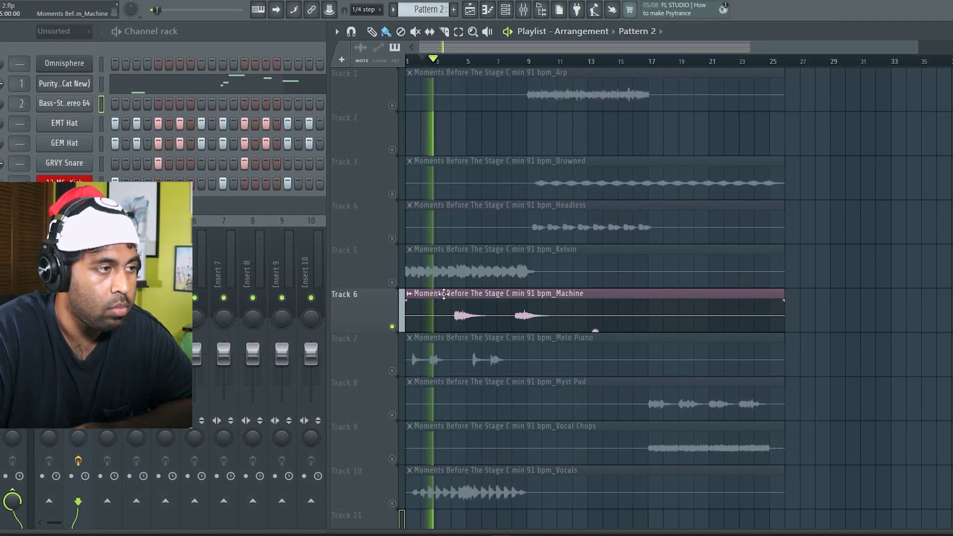
{"action": "right_click", "coordinate": [392, 371]}
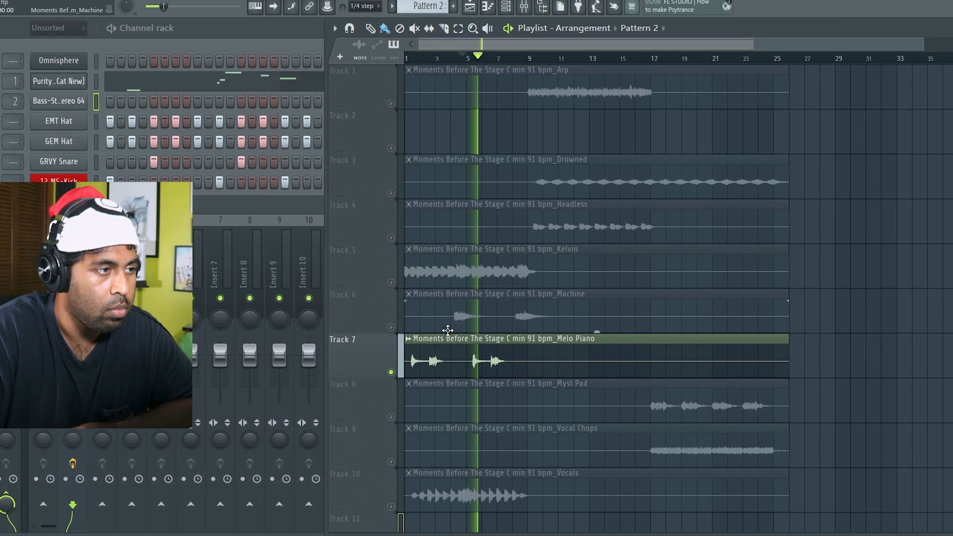
Step: Audition the Myst Pad and Vocal Chops stems around bar 17 and the Vocals stem from the start by soloing tracks 8 to 10
{"action": "right_click", "coordinate": [391, 418]}
{"action": "left_click", "coordinate": [663, 60]}
{"action": "left_click", "coordinate": [655, 56]}
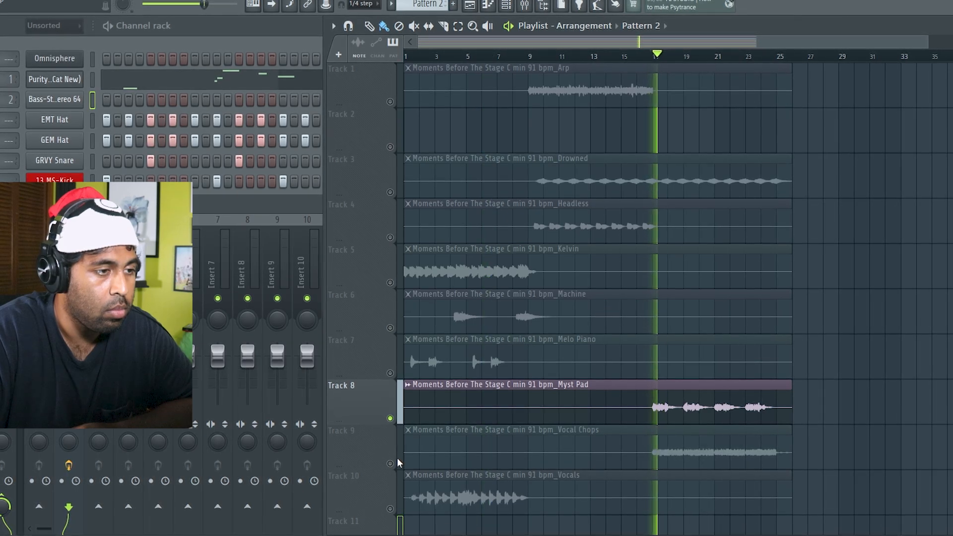
{"action": "scroll", "coordinate": [397, 463], "scroll_direction": "down", "scroll_amount": 2}
{"action": "right_click", "coordinate": [390, 374]}
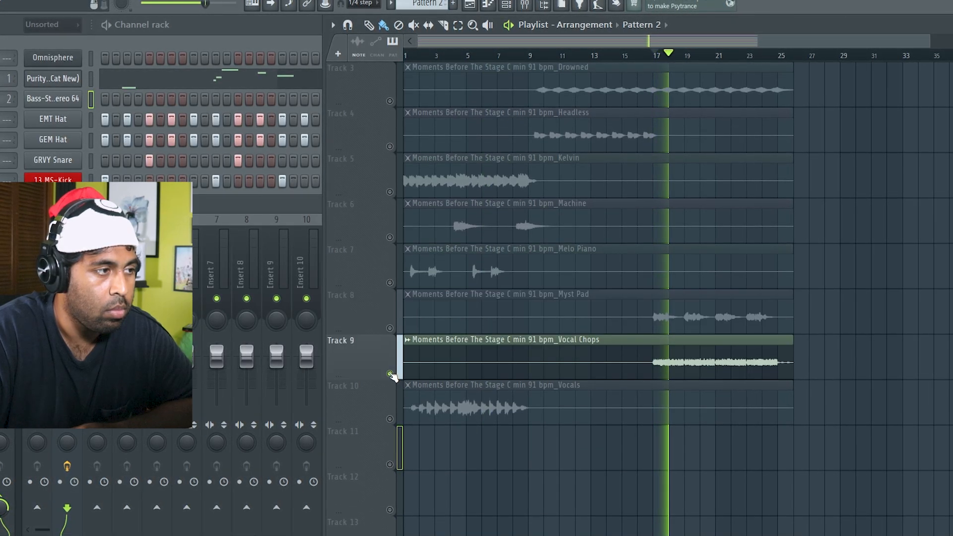
{"action": "right_click", "coordinate": [390, 420]}
{"action": "left_click", "coordinate": [417, 55]}
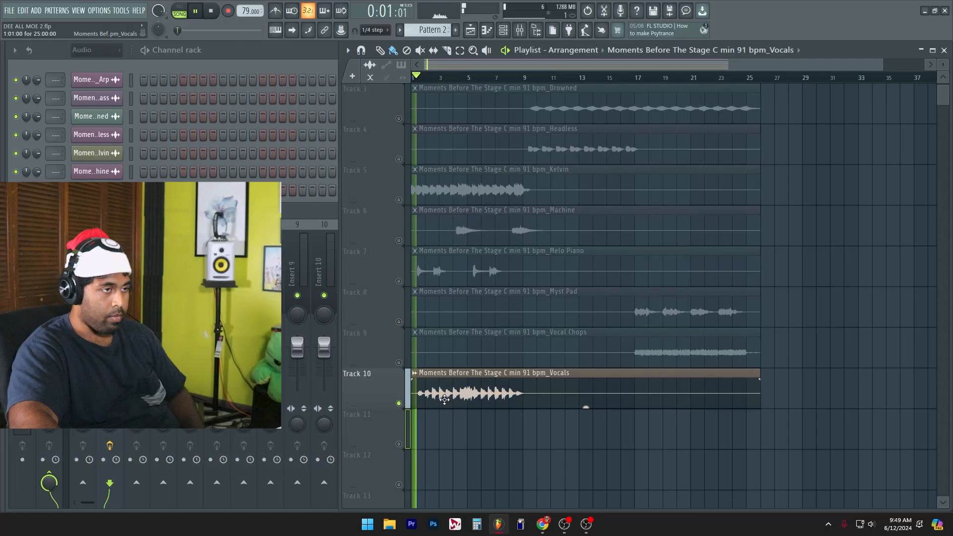
Step: Stop playback and copy the Vocals clip from track 10 into track 3 of the Beat arrangement
{"action": "key", "text": "space"}
{"action": "left_click", "coordinate": [470, 393]}
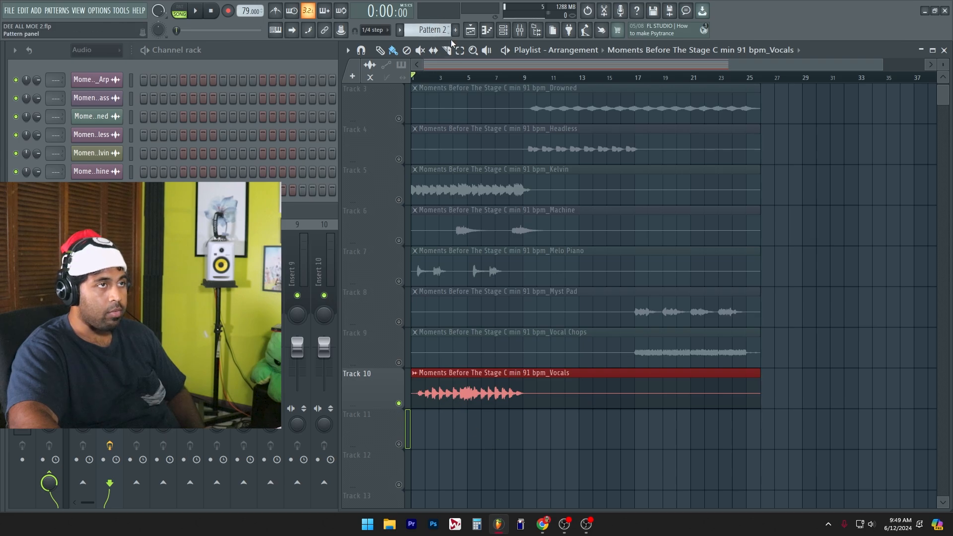
{"action": "left_click", "coordinate": [573, 50]}
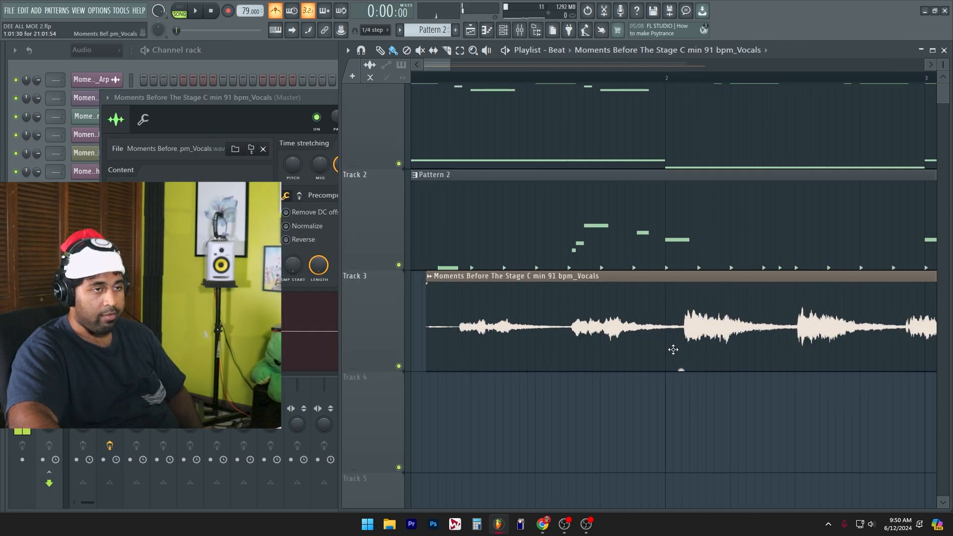
{"action": "scroll", "coordinate": [659, 392], "scroll_direction": "down", "scroll_amount": 4}
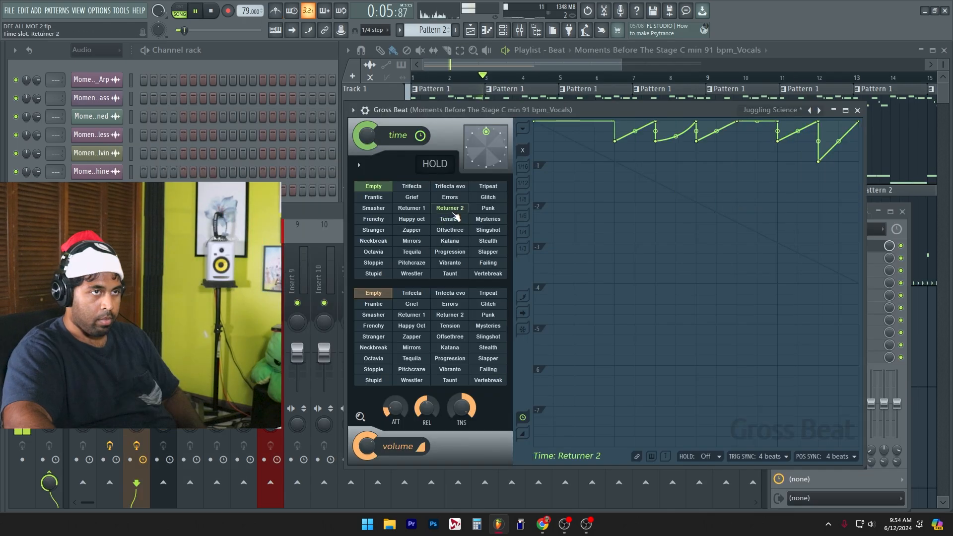
Step: Try Gross Beat's Mirrors and Tripeat time slots on the vocals during playback and settle on Frantic
{"action": "left_click", "coordinate": [413, 241]}
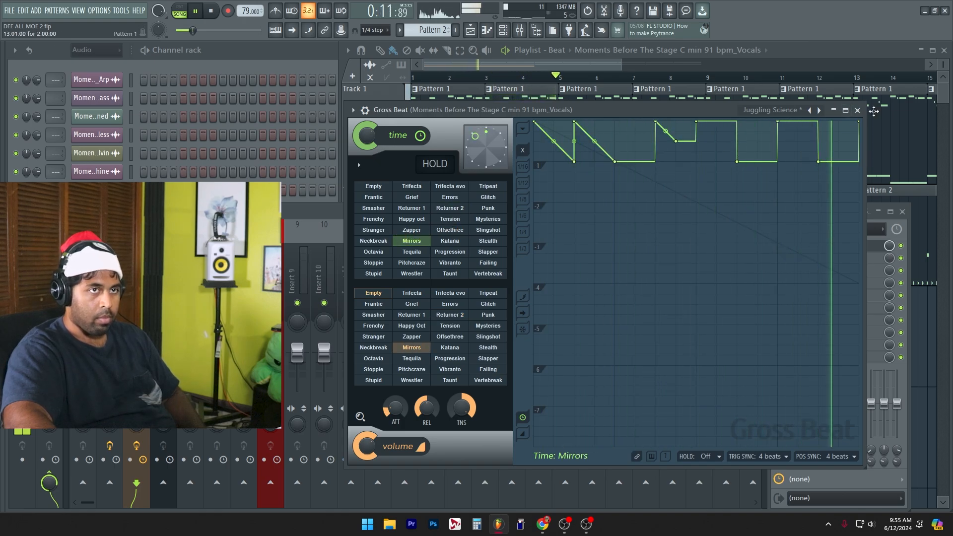
{"action": "left_click", "coordinate": [857, 110]}
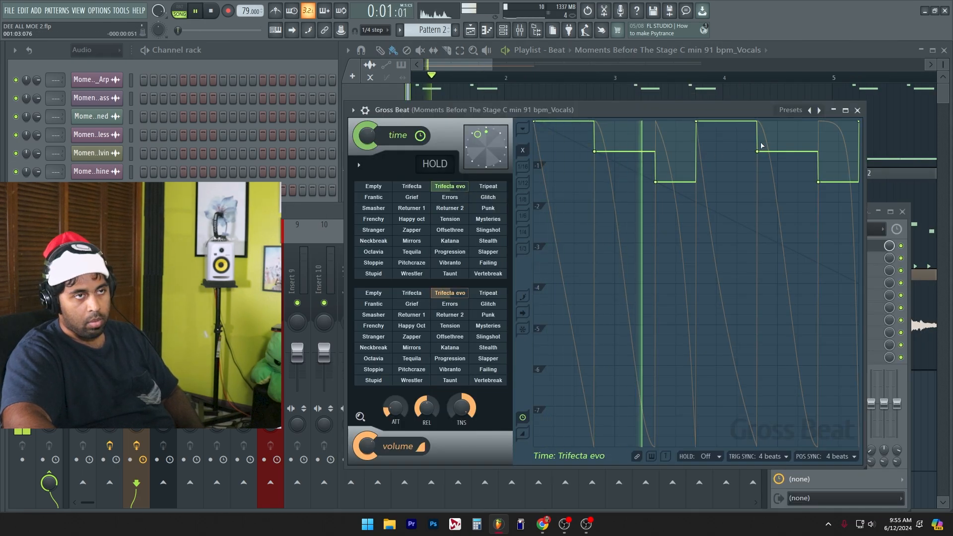
{"action": "left_click", "coordinate": [498, 188]}
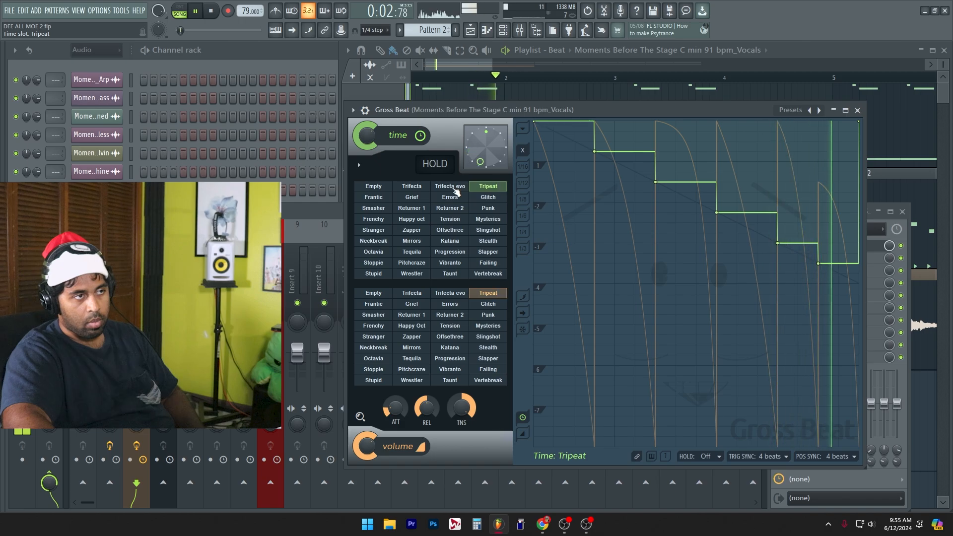
{"action": "left_click", "coordinate": [377, 197]}
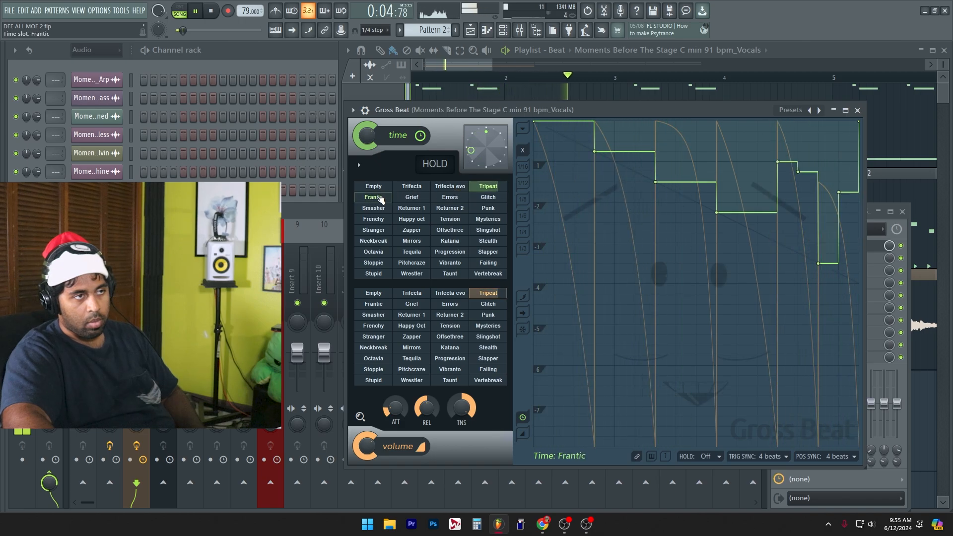
{"action": "key", "text": "space"}
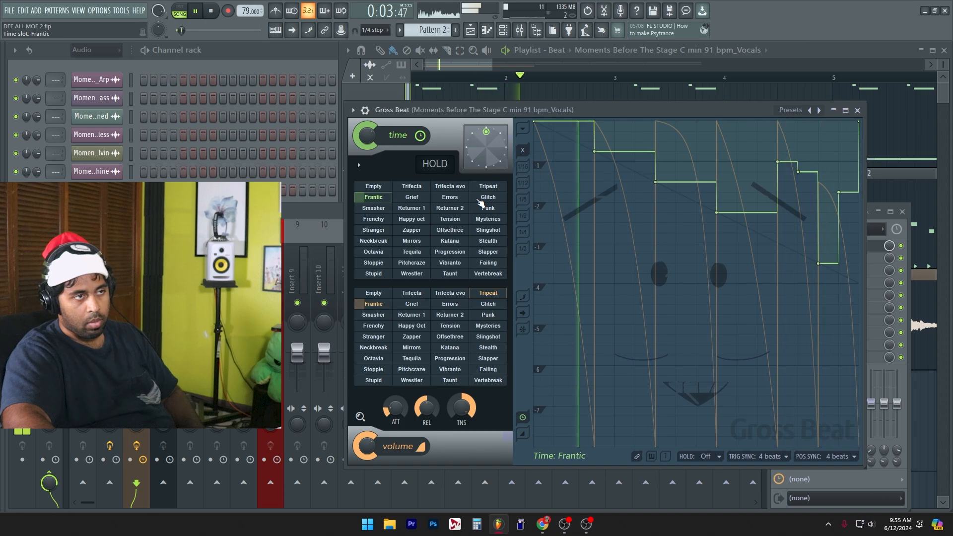
{"action": "key", "text": "space"}
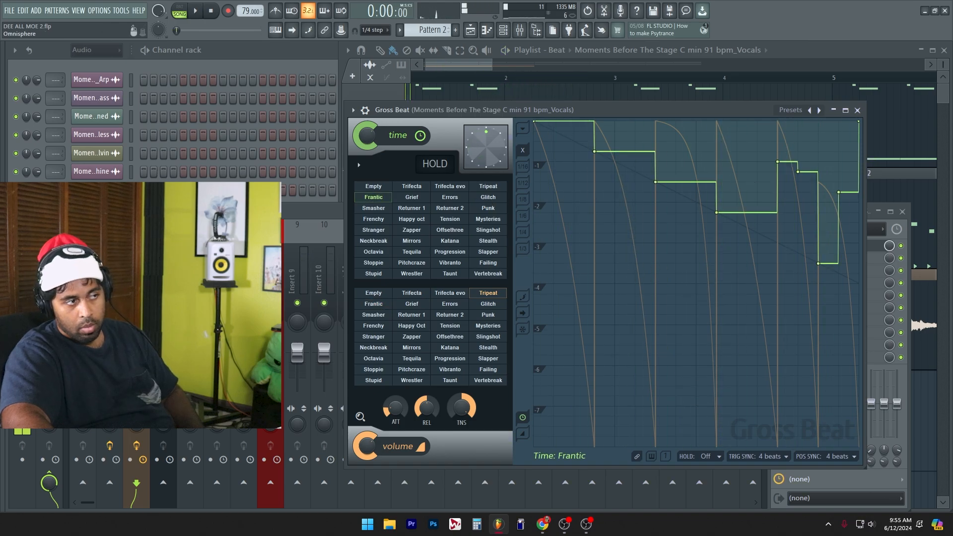
Step: Move Gross Beat down to slot 2 on the vocals insert and load Vocal Bender Stereo in slot 1 with pitch at 12
{"action": "key", "text": "F9"}
{"action": "left_click", "coordinate": [831, 244]}
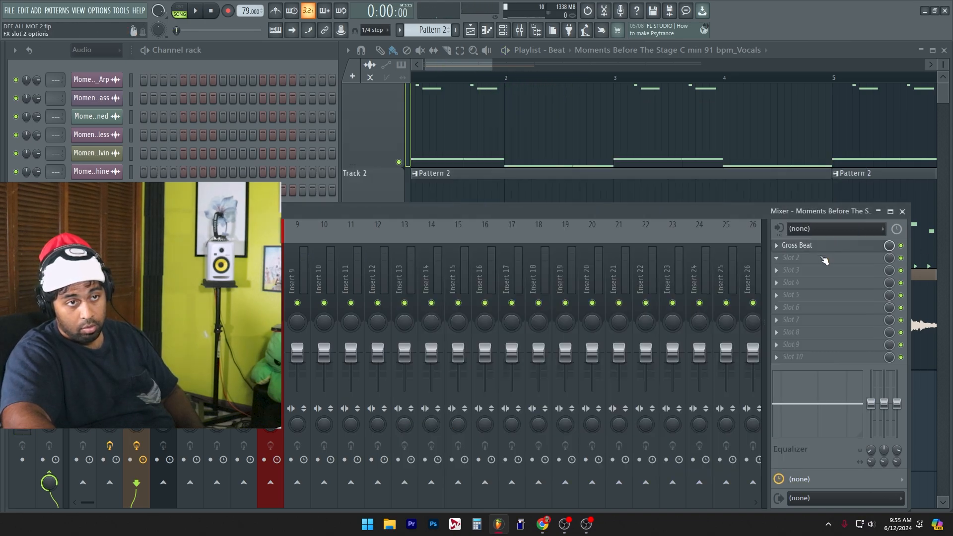
{"action": "left_click", "coordinate": [819, 247]}
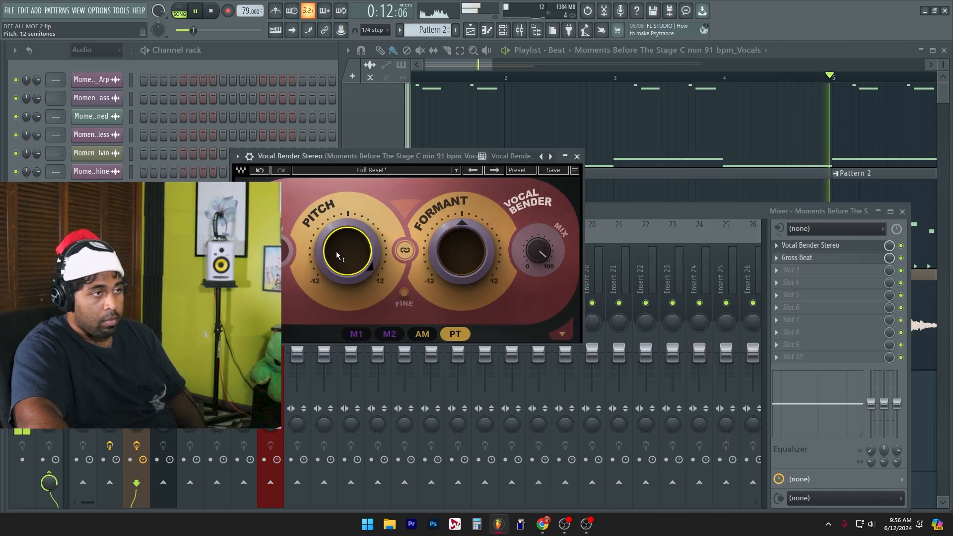
{"action": "left_click", "coordinate": [577, 156]}
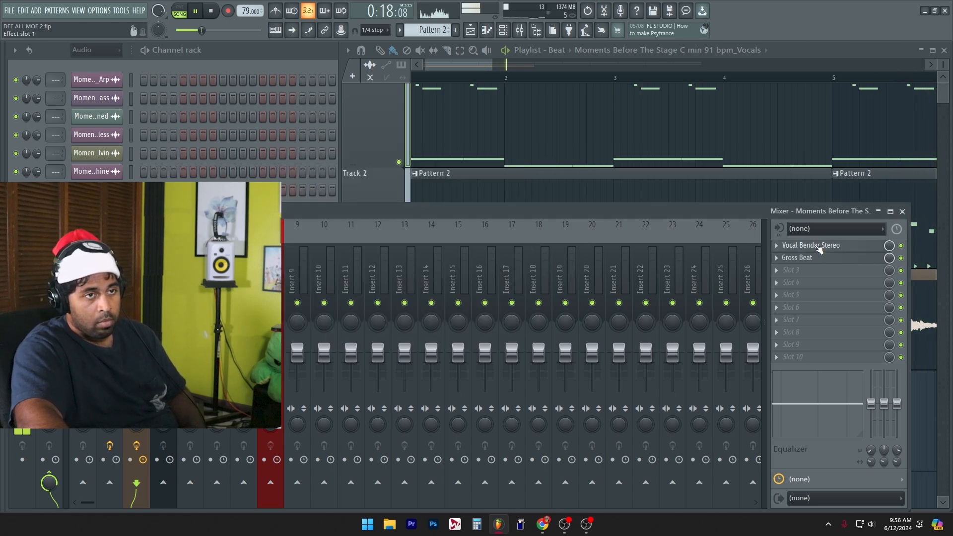
Step: Load Fruity Reeverb 2 in slot 3 of the vocals insert
{"action": "right_click", "coordinate": [808, 274]}
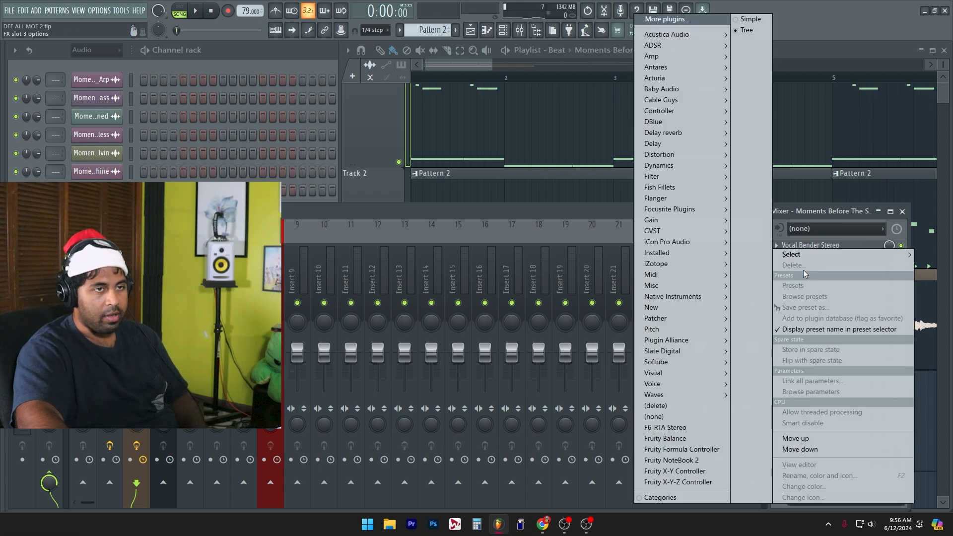
{"action": "mouse_move", "coordinate": [693, 333]}
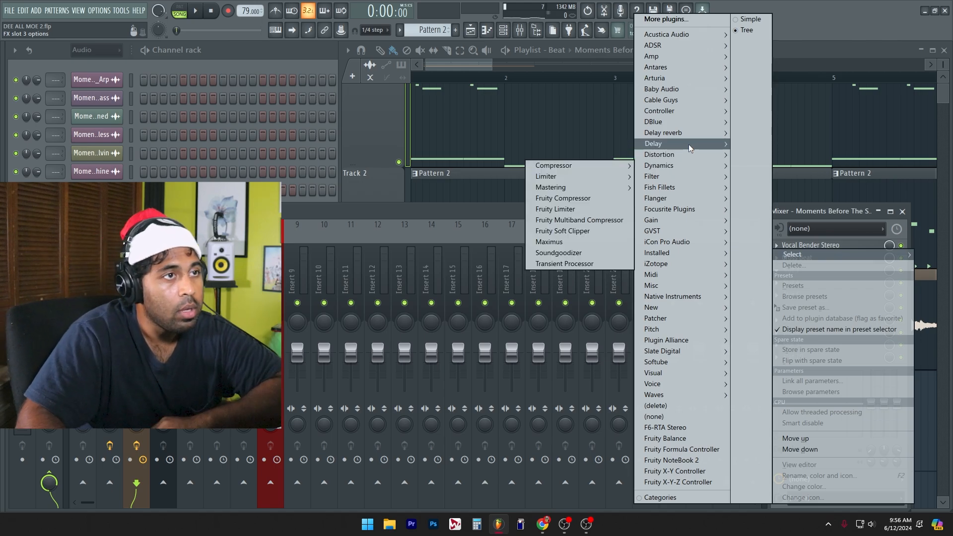
{"action": "mouse_move", "coordinate": [645, 144]}
{"action": "left_click", "coordinate": [591, 198]}
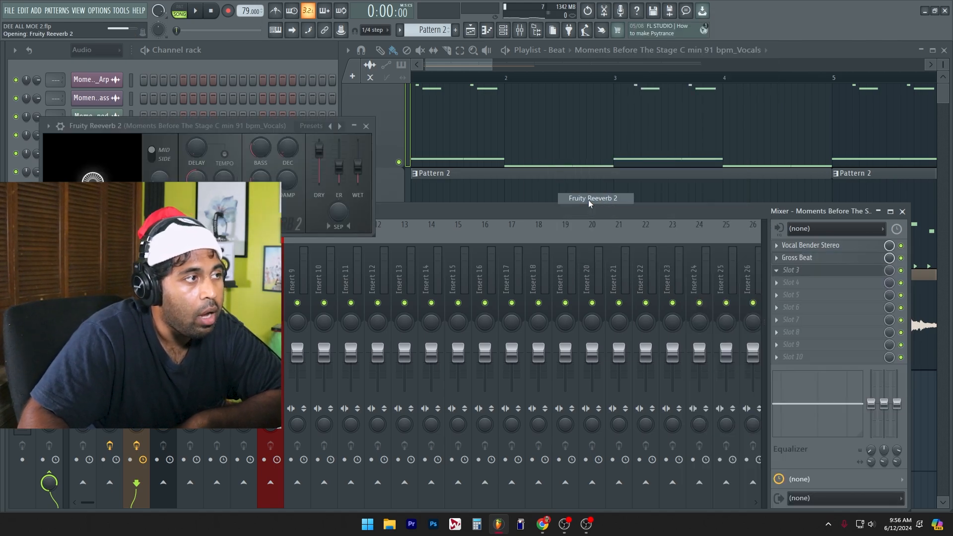
Step: Shape Fruity Reeverb 2 on the vocals while the song plays: raise bass and size, lower dry and early reflections, and adjust stereo separation
{"action": "left_click_drag", "start_coordinate": [319, 150], "coordinate": [358, 155]}
{"action": "key", "text": "space"}
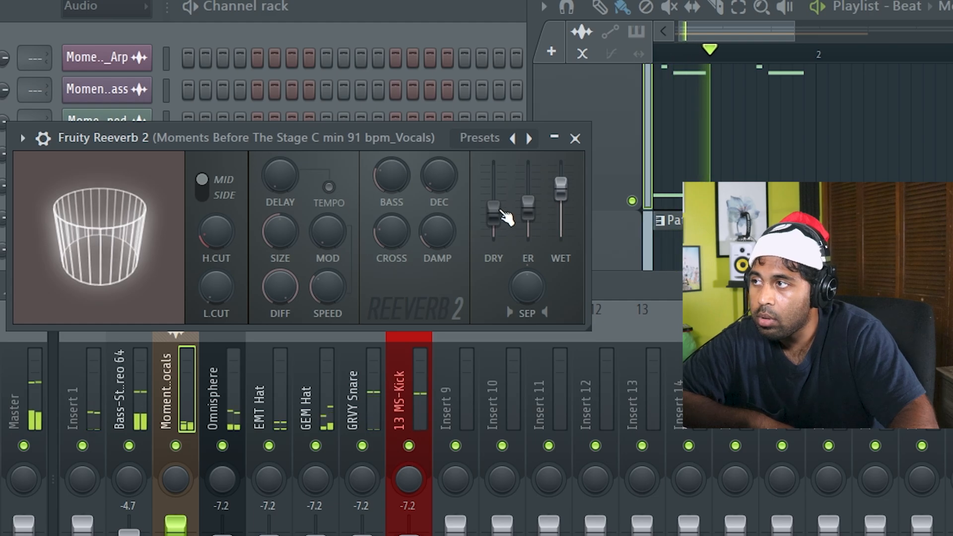
{"action": "left_click_drag", "start_coordinate": [497, 212], "coordinate": [528, 203]}
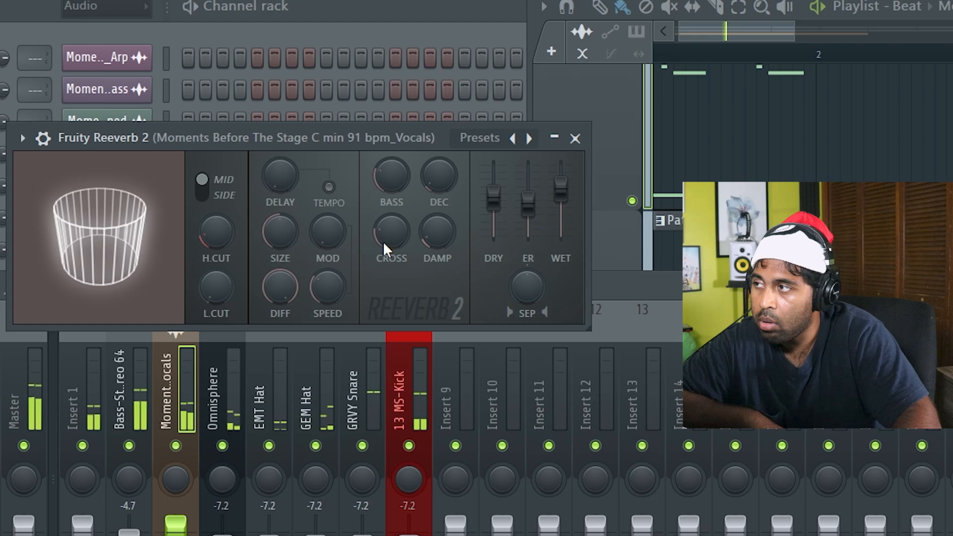
{"action": "left_click_drag", "start_coordinate": [387, 183], "coordinate": [387, 160]}
{"action": "left_click_drag", "start_coordinate": [279, 233], "coordinate": [279, 221]}
{"action": "left_click_drag", "start_coordinate": [148, 260], "coordinate": [148, 254]}
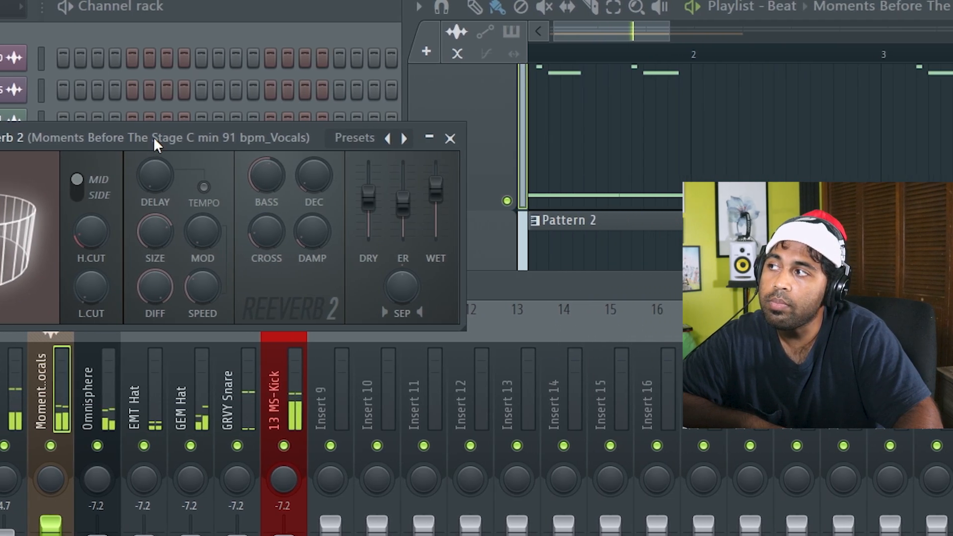
{"action": "left_click_drag", "start_coordinate": [279, 137], "coordinate": [578, 156]}
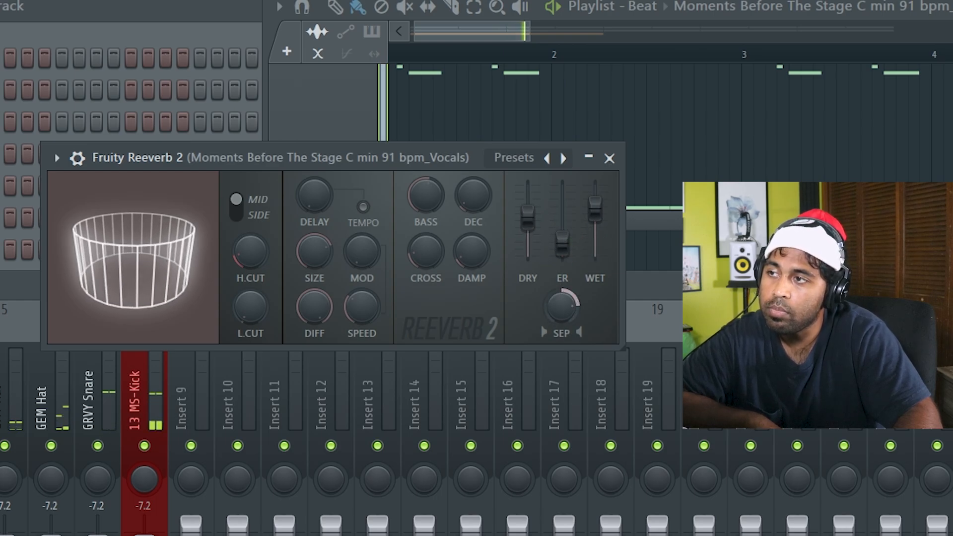
{"action": "left_click_drag", "start_coordinate": [527, 215], "coordinate": [527, 226]}
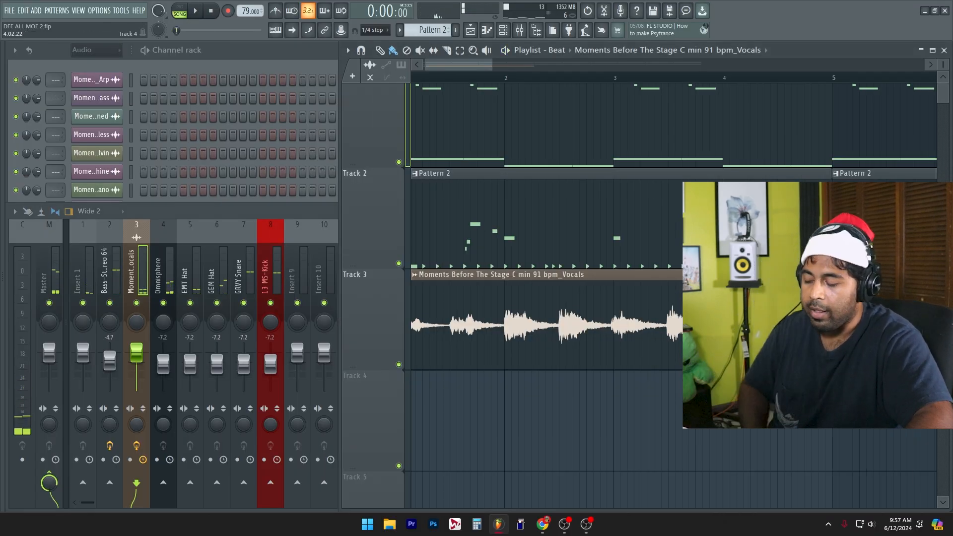
Step: Play the song from the start to check the processed vocals clip on track 3 against the beat, and stop playback
{"action": "key", "text": "space"}
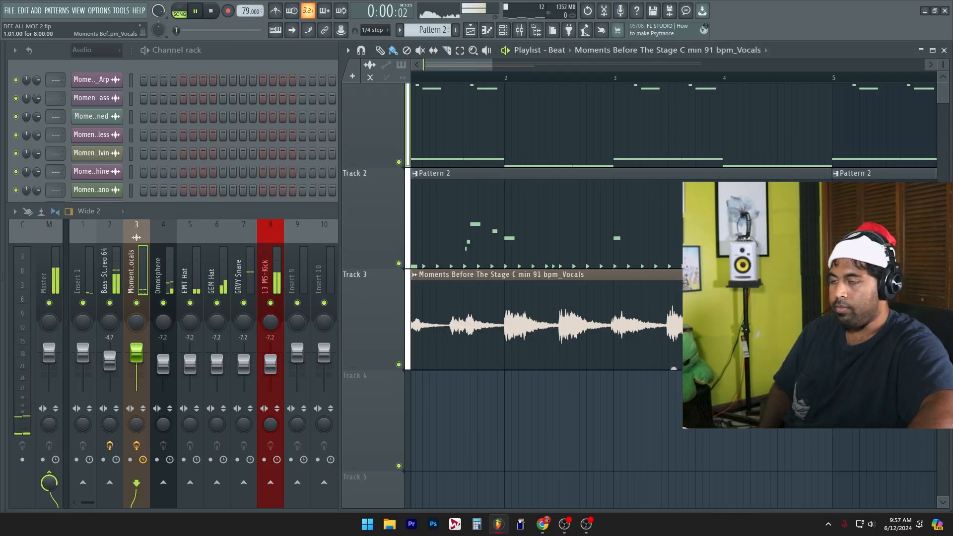
{"action": "left_click_drag", "start_coordinate": [571, 366], "coordinate": [582, 359]}
{"action": "scroll", "coordinate": [489, 370], "scroll_direction": "up", "scroll_amount": 3}
{"action": "left_click_drag", "start_coordinate": [489, 370], "coordinate": [668, 338]}
{"action": "scroll", "coordinate": [555, 332], "scroll_direction": "up", "scroll_amount": 3}
{"action": "key", "text": "space"}
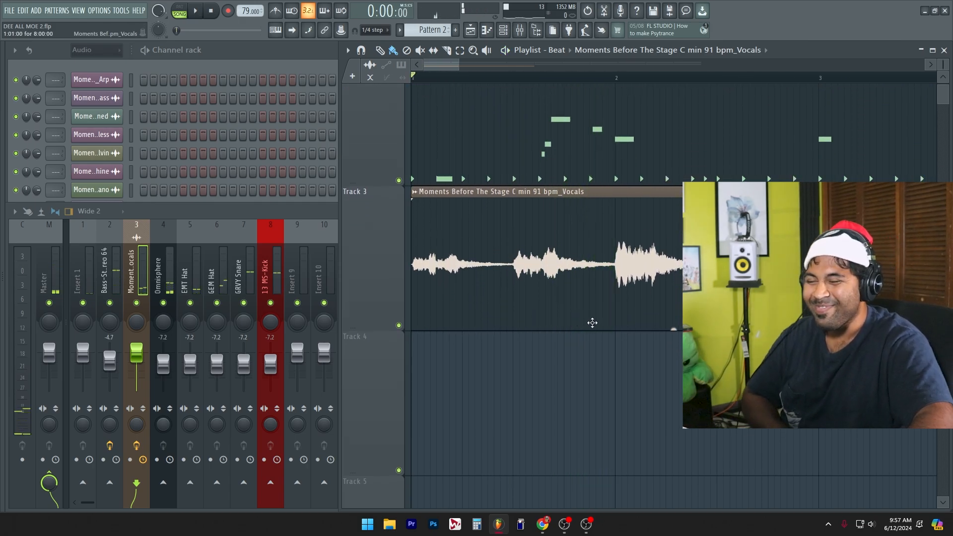
Step: Slice the vocals clip on track 3 at bar 2, delete the remainder, and solo the vocals insert during playback
{"action": "left_click_drag", "start_coordinate": [608, 361], "coordinate": [618, 258]}
{"action": "right_click", "coordinate": [640, 267]}
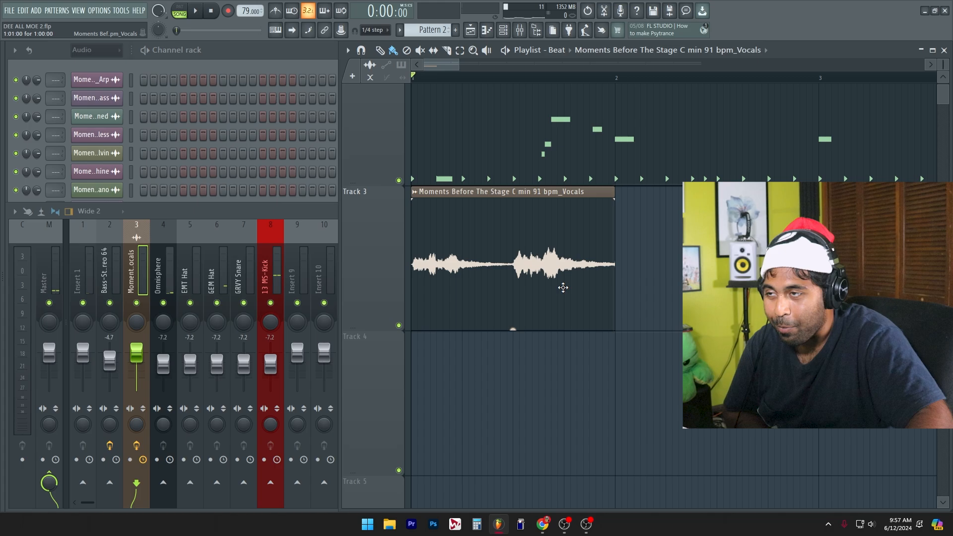
{"action": "key", "text": "space"}
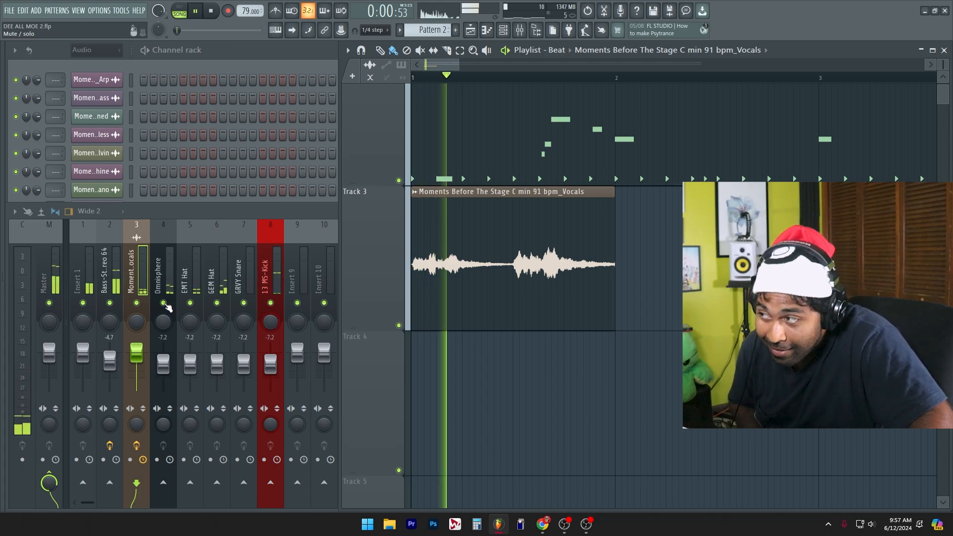
{"action": "right_click", "coordinate": [136, 302]}
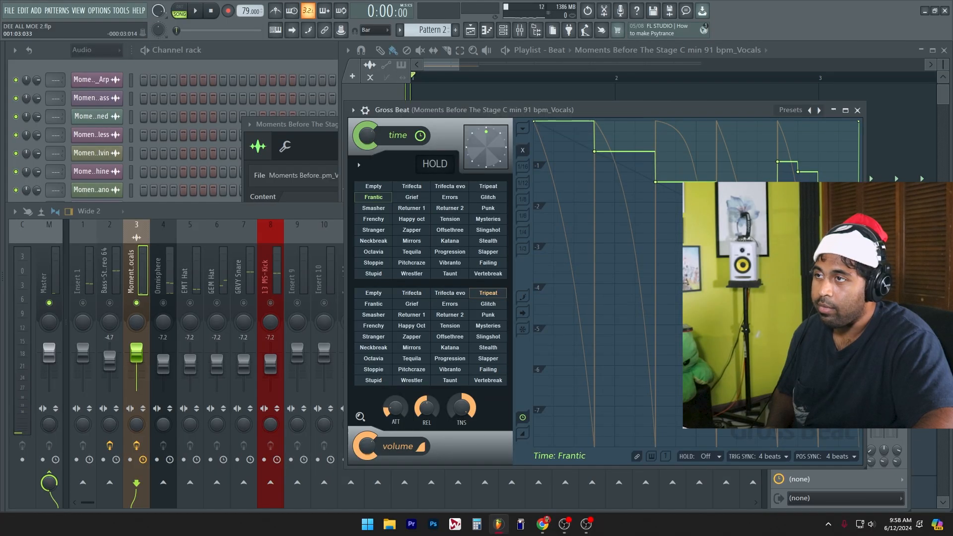
Step: Enable smoothing attack compensation in Gross Beat on the vocals insert and set click reduction to High (melodic) during playback
{"action": "left_click_drag", "start_coordinate": [473, 113], "coordinate": [382, 107]}
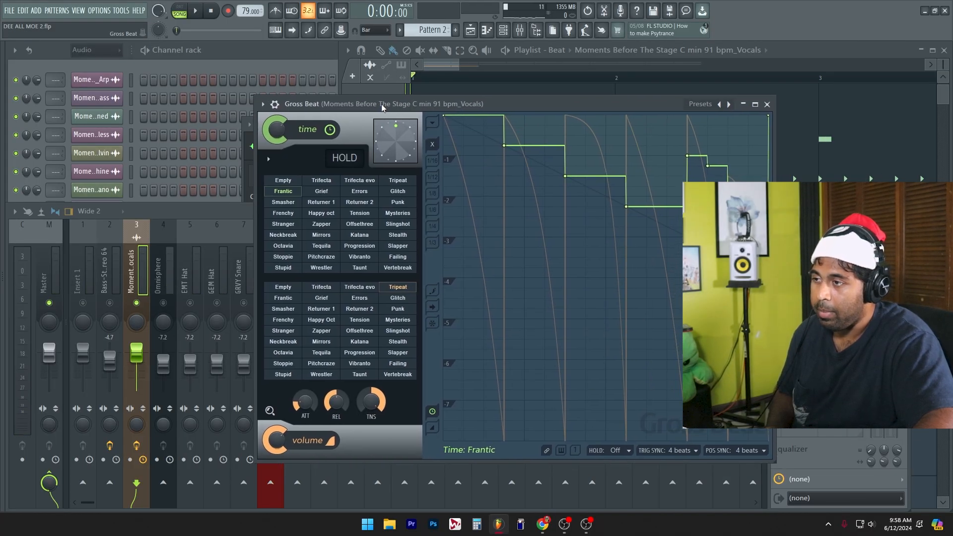
{"action": "left_click", "coordinate": [268, 159]}
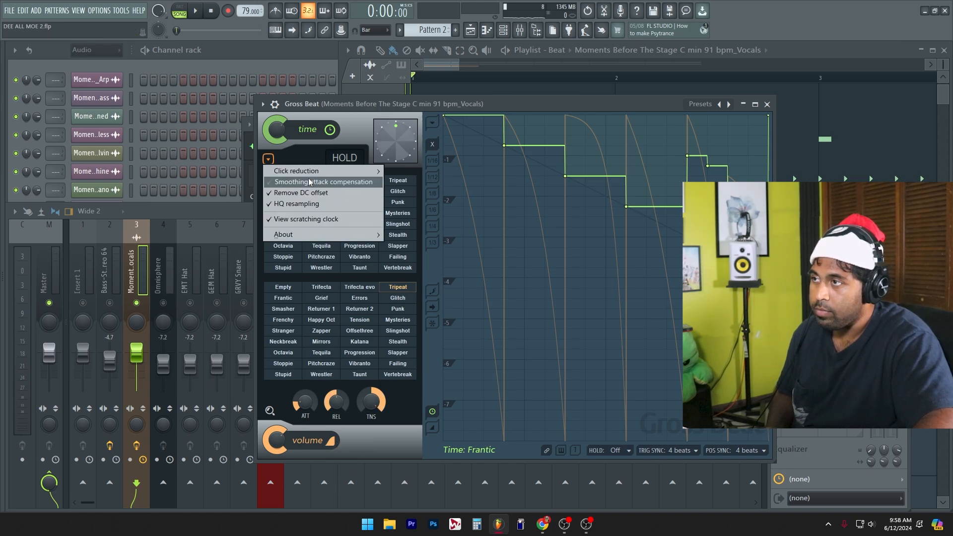
{"action": "left_click", "coordinate": [309, 183]}
{"action": "key", "text": "space"}
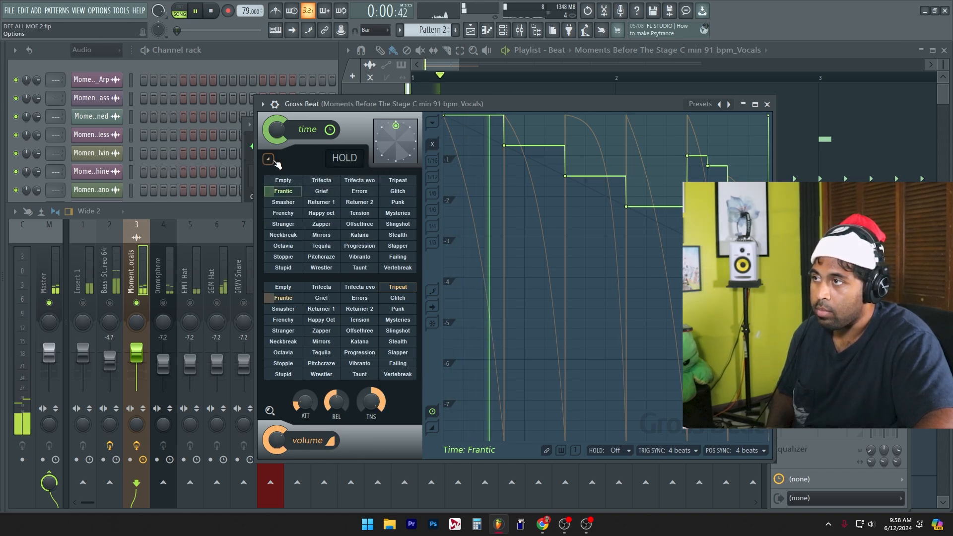
{"action": "left_click", "coordinate": [267, 159]}
{"action": "mouse_move", "coordinate": [347, 171]}
{"action": "left_click", "coordinate": [418, 193]}
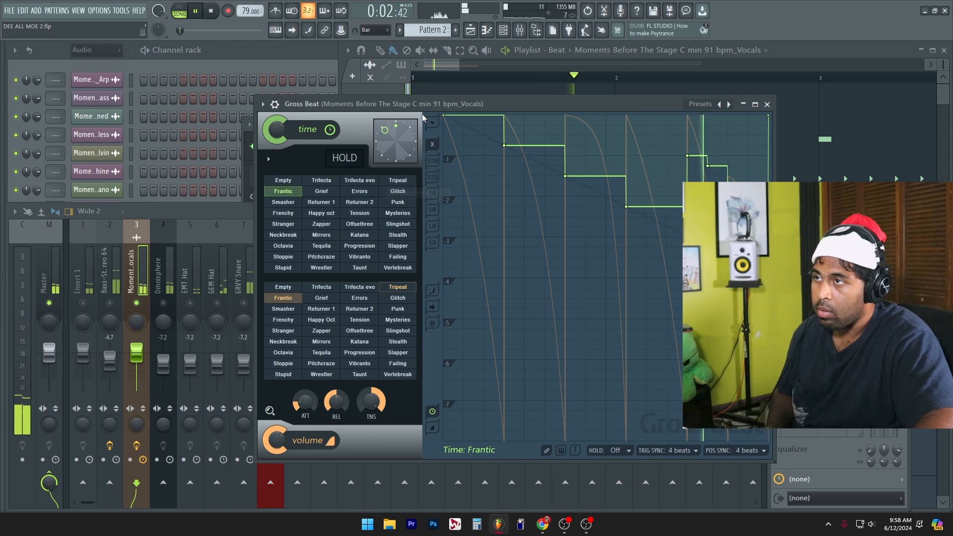
Step: Review Gross Beat's click reduction and smoothing options while the soloed vocals play, stop playback, and close Gross Beat
{"action": "left_click_drag", "start_coordinate": [450, 110], "coordinate": [449, 112]}
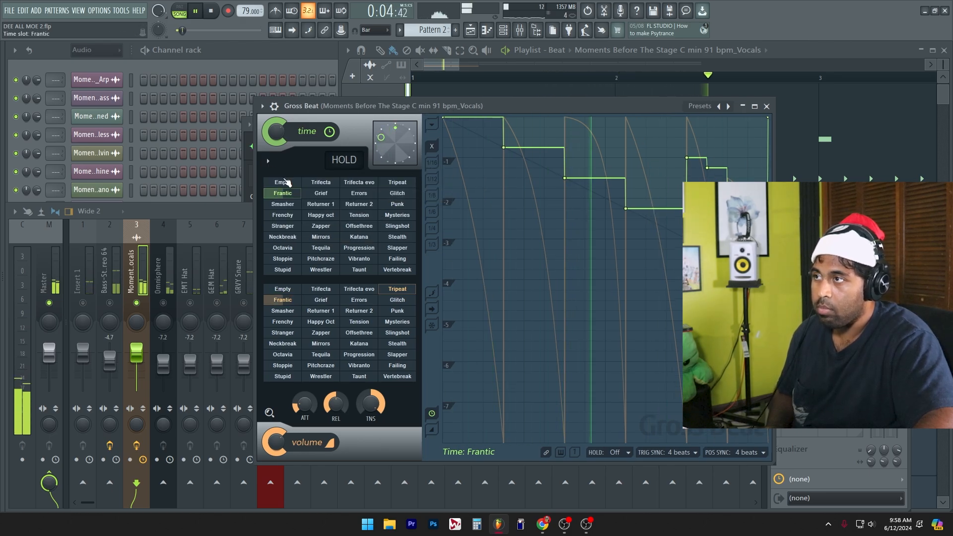
{"action": "left_click", "coordinate": [270, 163]}
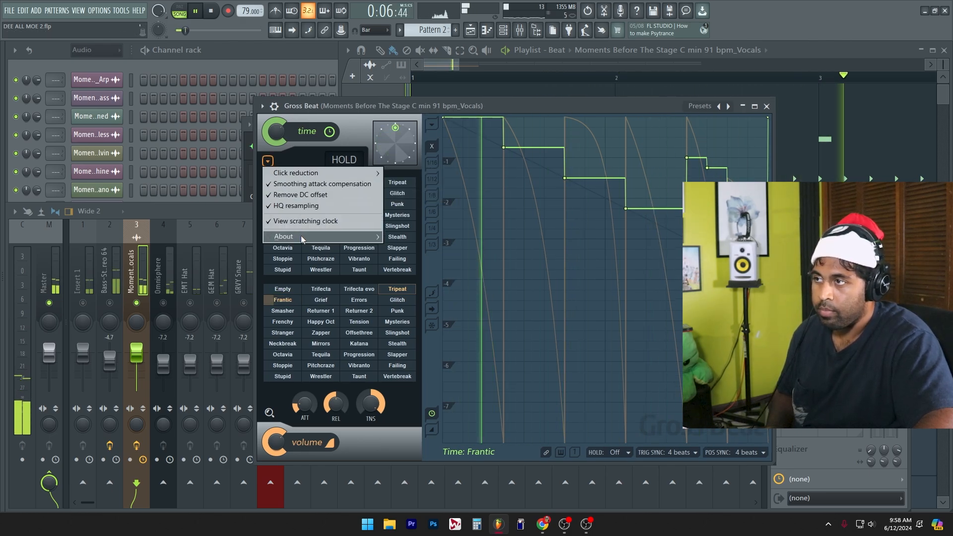
{"action": "mouse_move", "coordinate": [323, 236]}
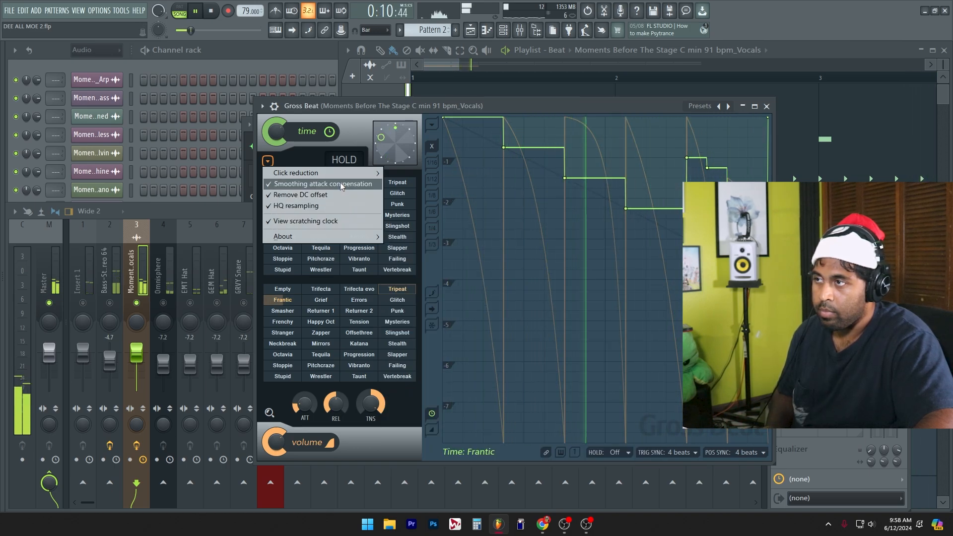
{"action": "mouse_move", "coordinate": [343, 178]}
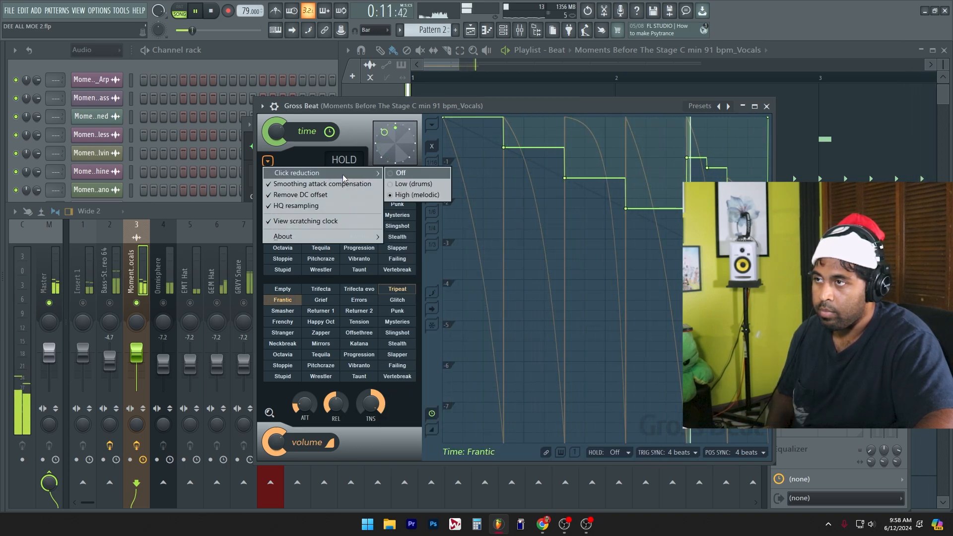
{"action": "left_click", "coordinate": [374, 446]}
{"action": "key", "text": "space"}
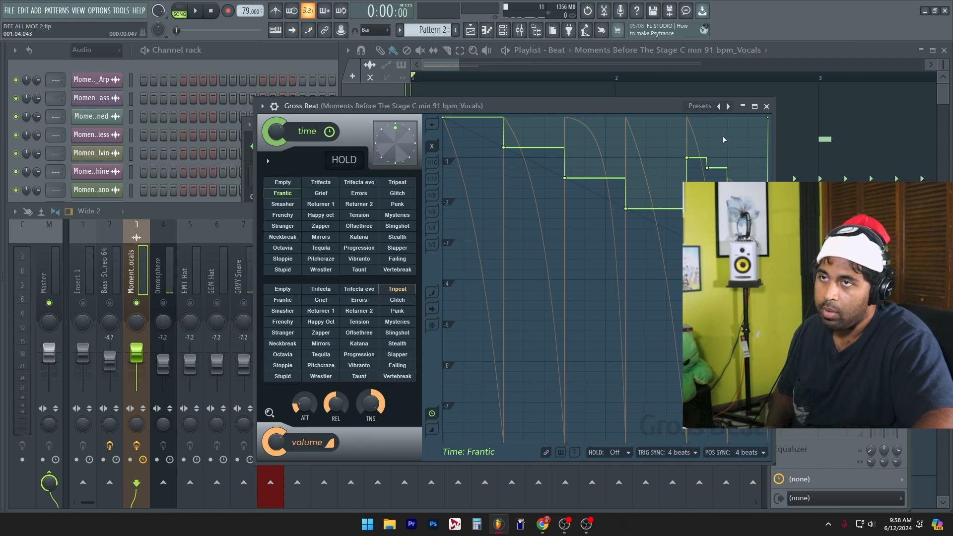
{"action": "left_click", "coordinate": [766, 108]}
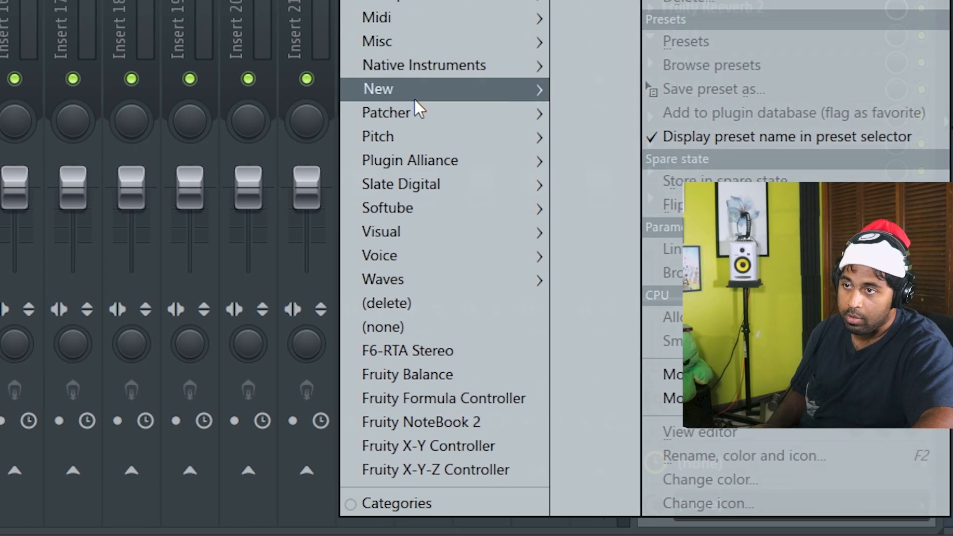
Step: Load Waves Doubler2 Stereo after Fruity Reeverb 2 on the vocals insert, setting direct gain to -8.0 and voice 1 gain to -5.9
{"action": "mouse_move", "coordinate": [485, 285]}
{"action": "mouse_move", "coordinate": [325, 327]}
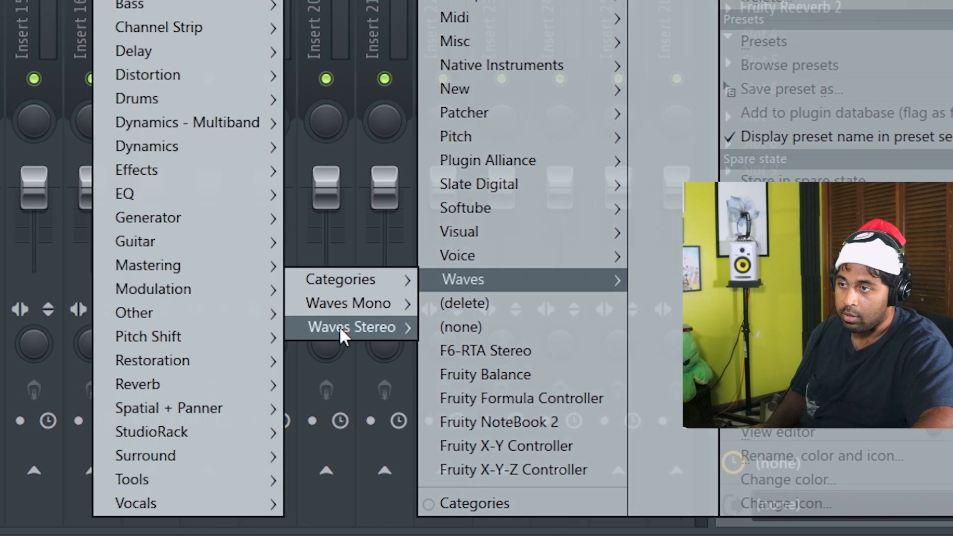
{"action": "mouse_move", "coordinate": [137, 293]}
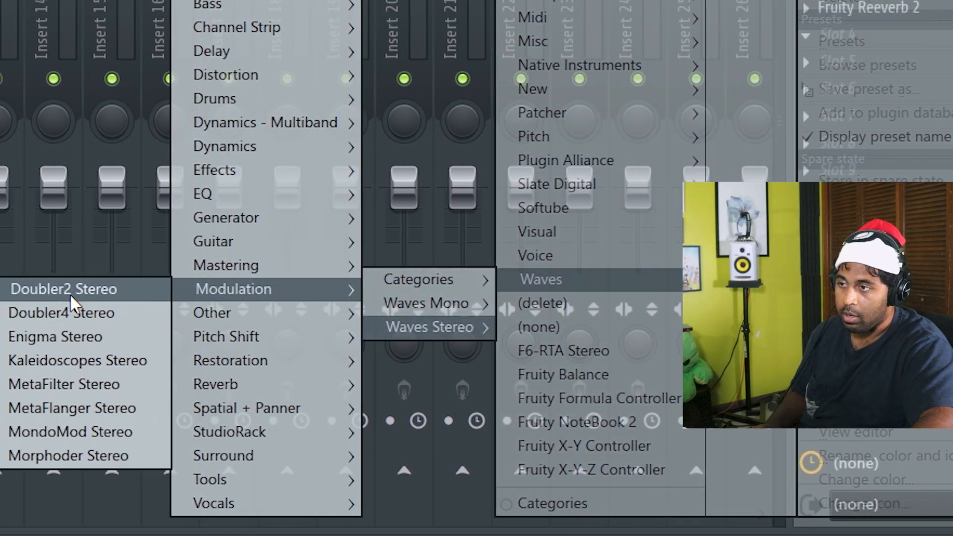
{"action": "left_click", "coordinate": [37, 289]}
{"action": "left_click_drag", "start_coordinate": [0, 17], "coordinate": [405, 62]}
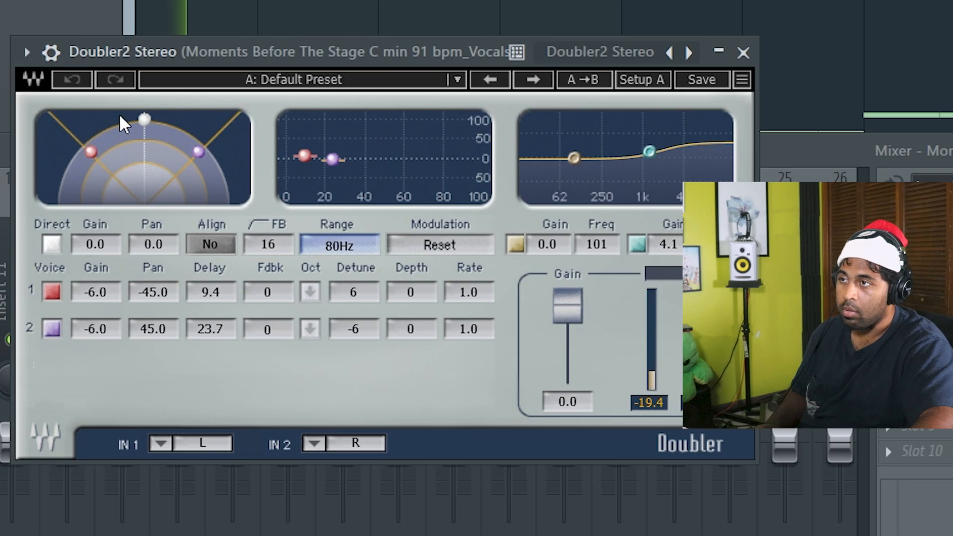
{"action": "left_click_drag", "start_coordinate": [114, 250], "coordinate": [113, 277]}
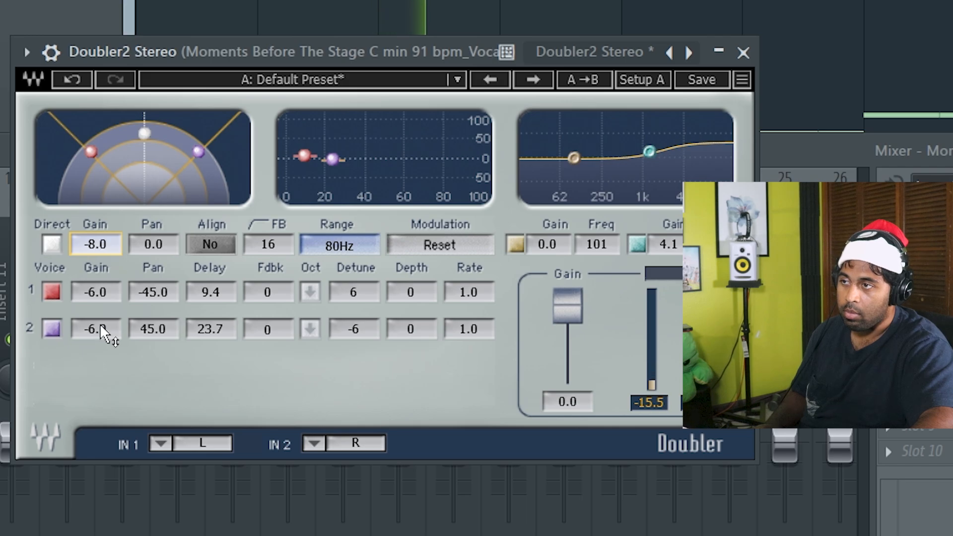
{"action": "left_click_drag", "start_coordinate": [98, 285], "coordinate": [97, 272]}
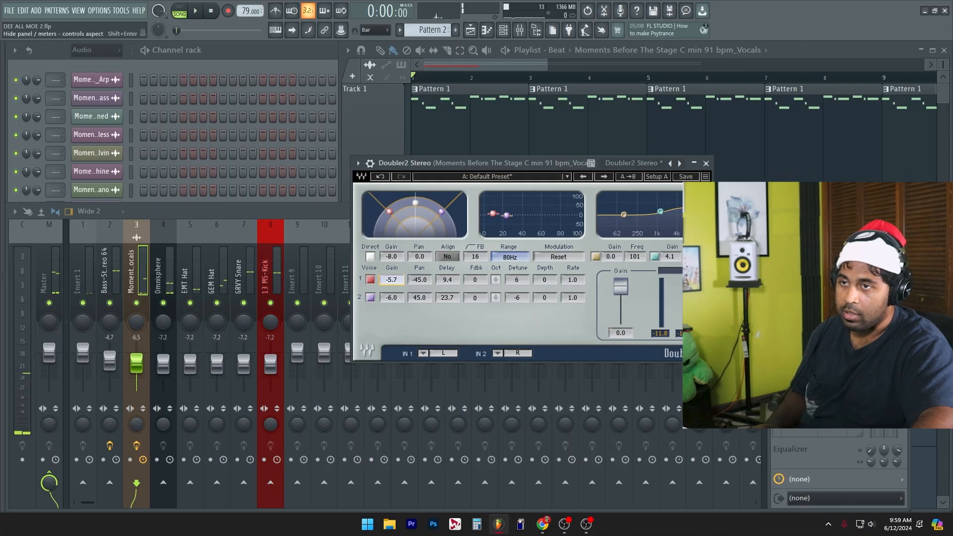
Step: Load Brauer Motion Stereo on the vocals insert, close its window, and stop playback
{"action": "right_click", "coordinate": [773, 430]}
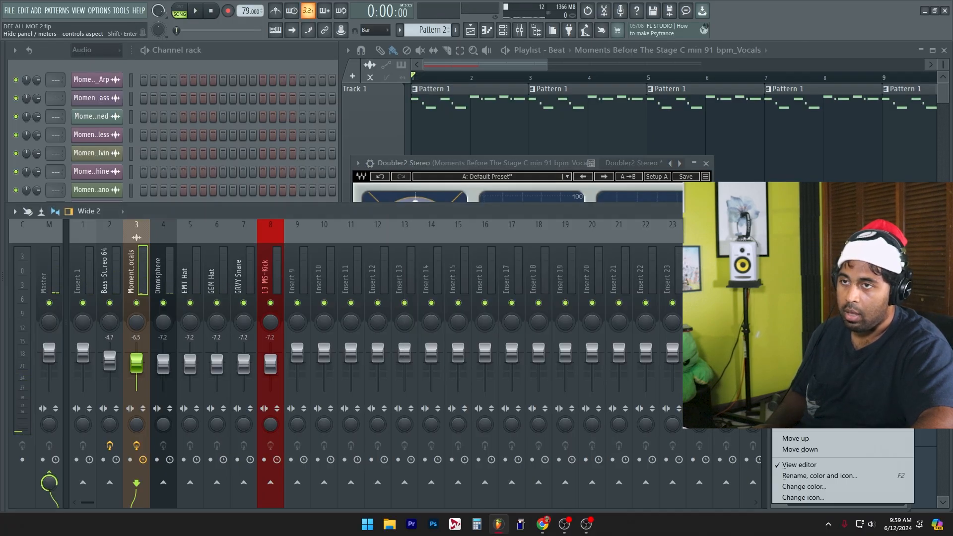
{"action": "mouse_move", "coordinate": [800, 423]}
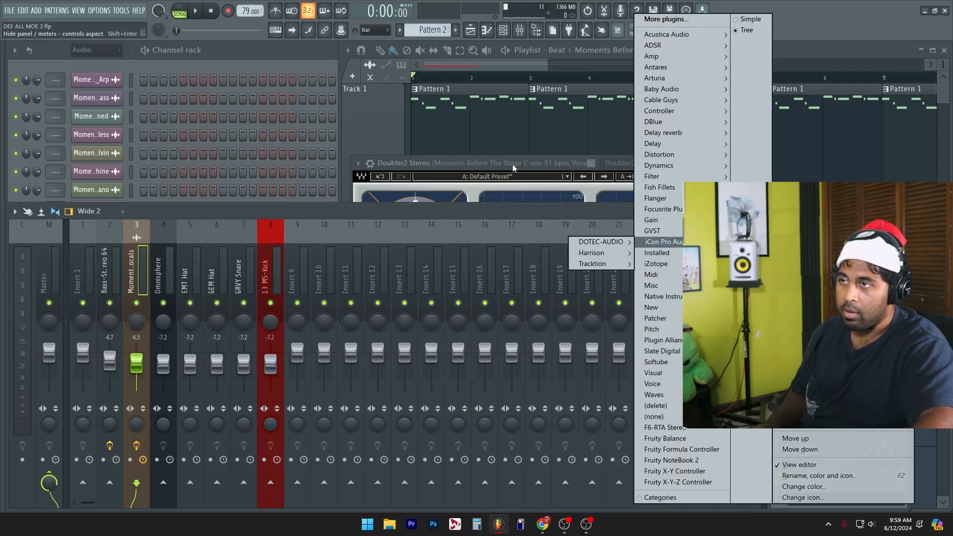
{"action": "left_click", "coordinate": [514, 168]}
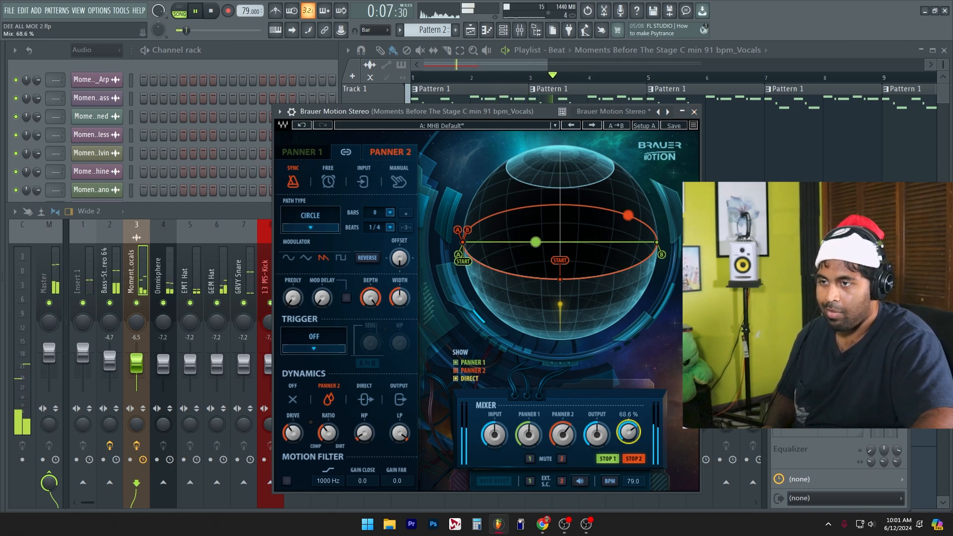
{"action": "left_click", "coordinate": [694, 111]}
{"action": "left_click", "coordinate": [382, 151]}
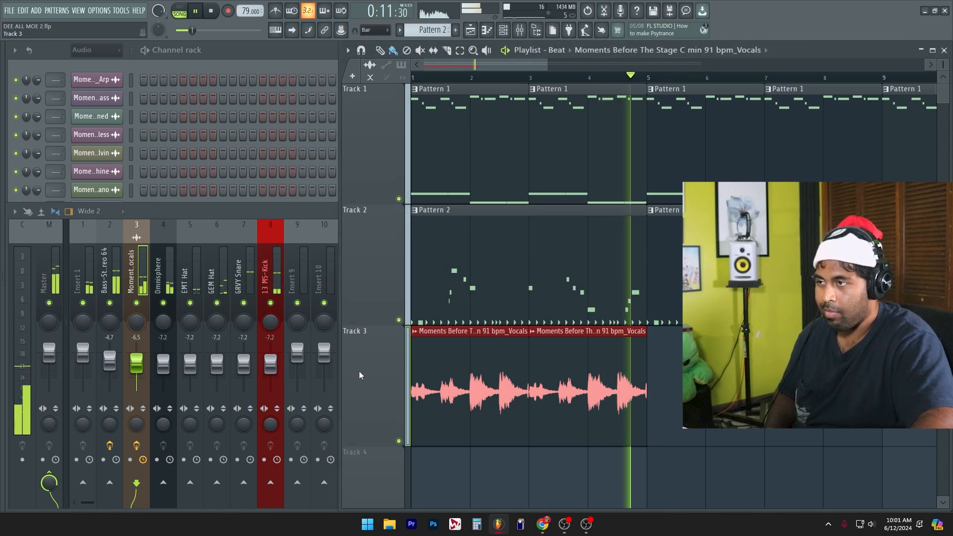
{"action": "key", "text": "space"}
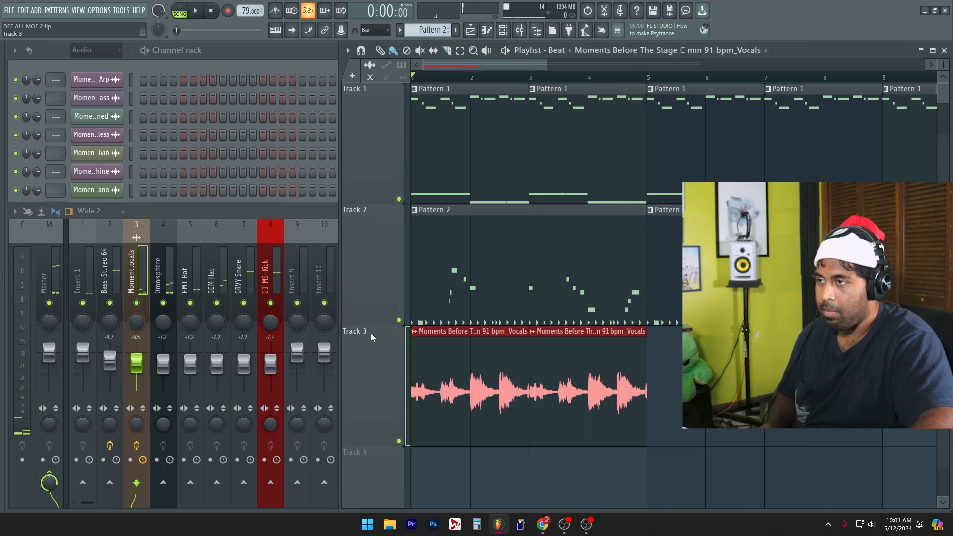
Step: Extend the start of the second vocals clip on track 3 slightly ahead of bar 3 to crossfade with the first clip
{"action": "left_click", "coordinate": [767, 386], "text": "ctrl"}
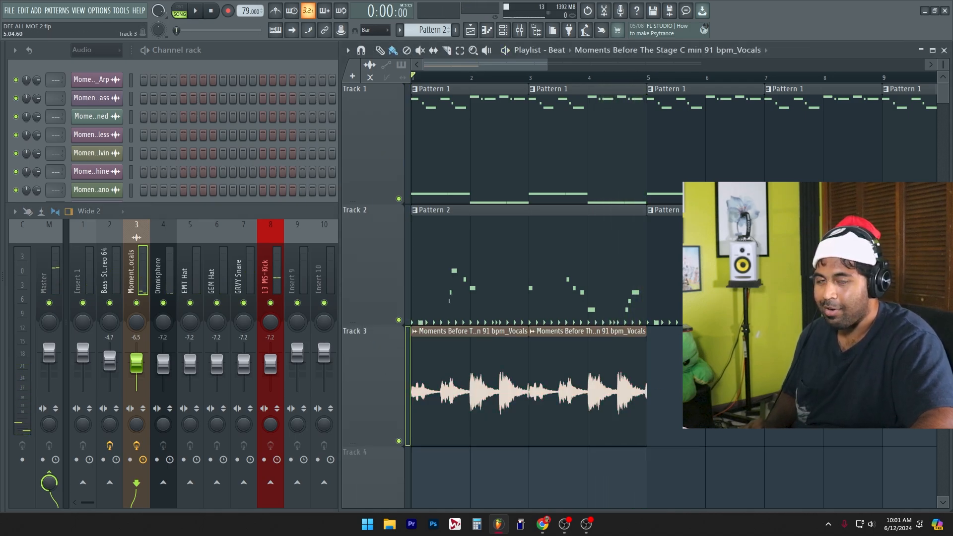
{"action": "left_click_drag", "start_coordinate": [696, 386], "coordinate": [491, 383]}
{"action": "left_click", "coordinate": [695, 387], "text": "ctrl"}
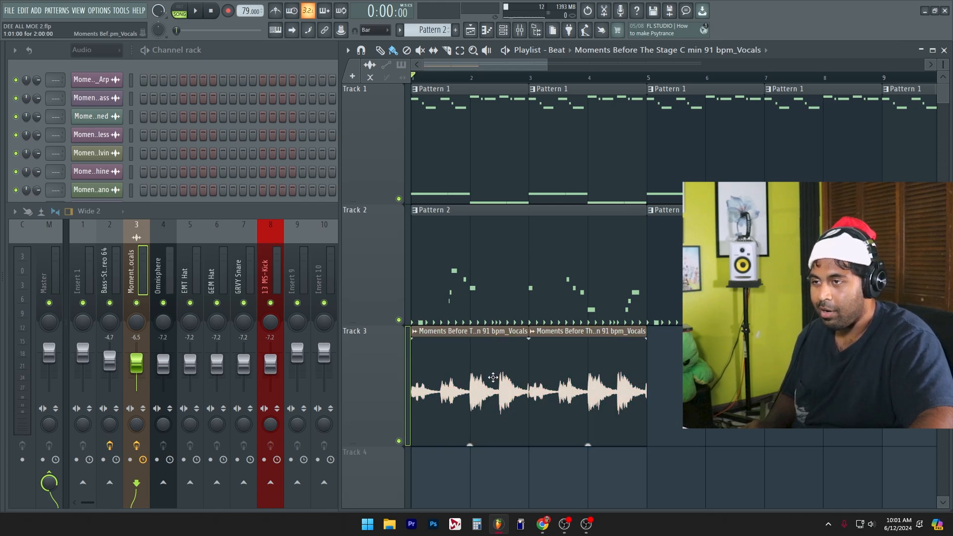
{"action": "scroll", "coordinate": [496, 375], "scroll_direction": "up", "scroll_amount": 3}
{"action": "scroll", "coordinate": [620, 387], "scroll_direction": "up", "scroll_amount": 4}
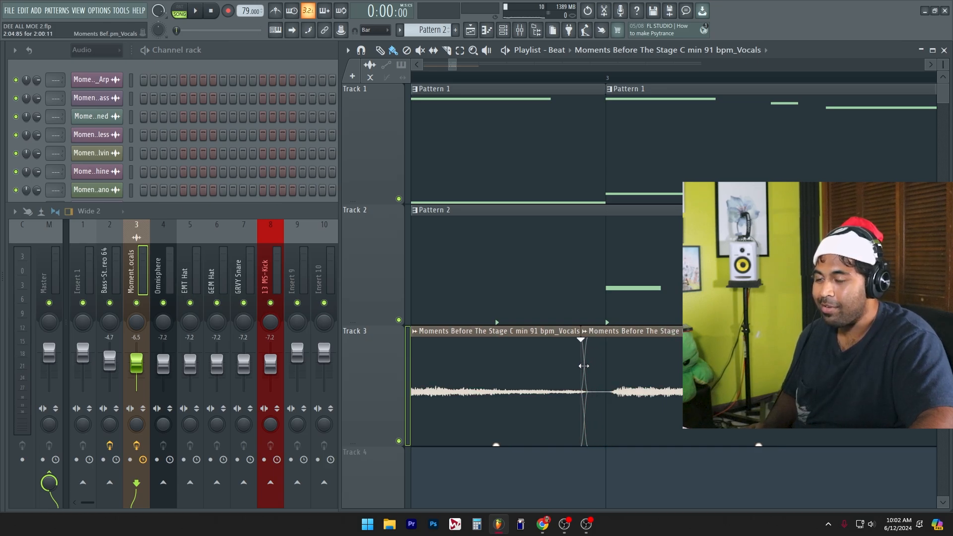
Step: Duplicate both vocals clips on track 3 during playback so the vocals run up to bar 9
{"action": "key", "text": "space"}
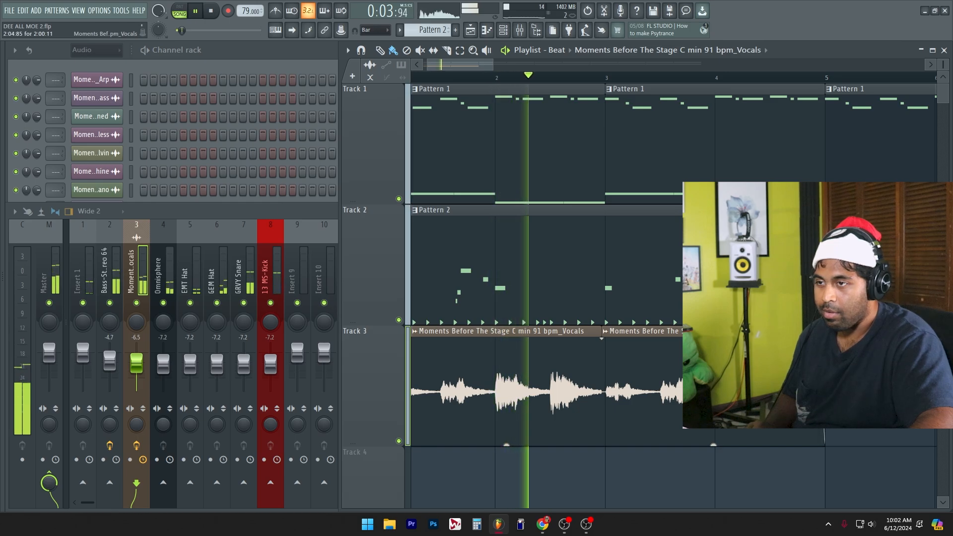
{"action": "scroll", "coordinate": [774, 396], "scroll_direction": "up", "scroll_amount": 2}
{"action": "scroll", "coordinate": [665, 416], "scroll_direction": "down", "scroll_amount": 2}
{"action": "scroll", "coordinate": [648, 419], "scroll_direction": "up", "scroll_amount": 2}
{"action": "scroll", "coordinate": [647, 419], "scroll_direction": "down", "scroll_amount": 3}
{"action": "left_click_drag", "start_coordinate": [629, 439], "coordinate": [530, 382]}
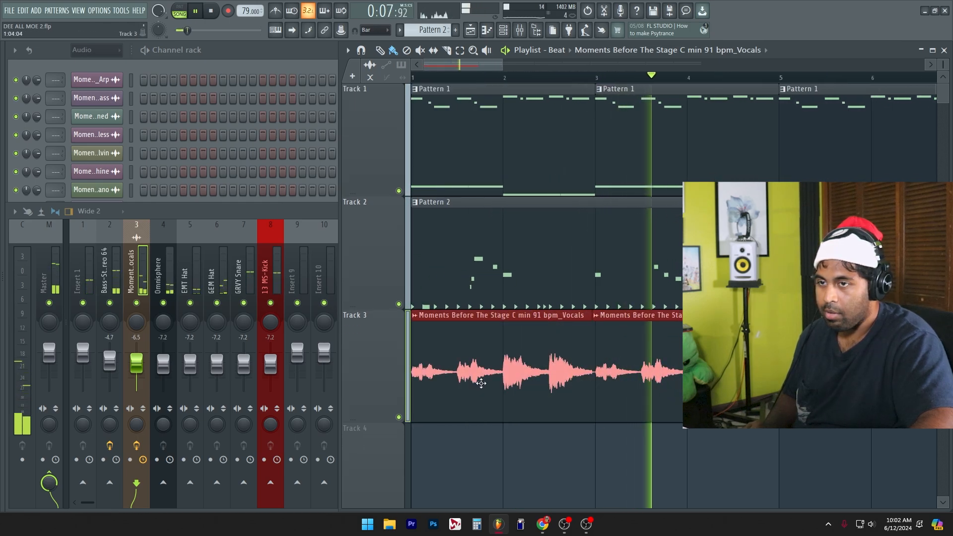
{"action": "key", "text": "ctrl+b"}
{"action": "key", "text": "ctrl+d"}
{"action": "scroll", "coordinate": [770, 452], "scroll_direction": "down", "scroll_amount": 4}
{"action": "scroll", "coordinate": [486, 344], "scroll_direction": "down", "scroll_amount": 3}
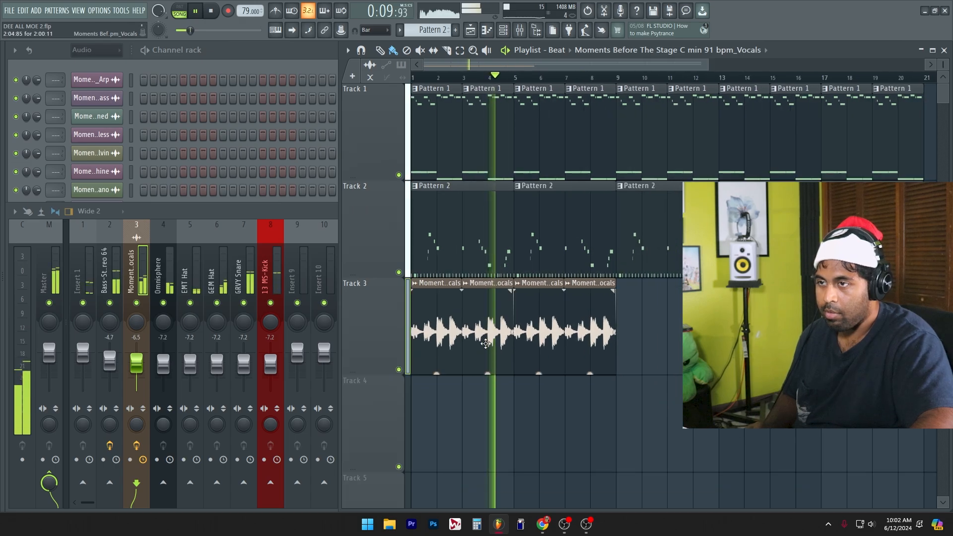
Step: Delete all Pattern 1 and Pattern 2 clips after bar 9 on tracks 1 and 2
{"action": "scroll", "coordinate": [648, 276], "scroll_direction": "up", "scroll_amount": 2}
{"action": "left_click_drag", "start_coordinate": [864, 317], "coordinate": [640, 119]}
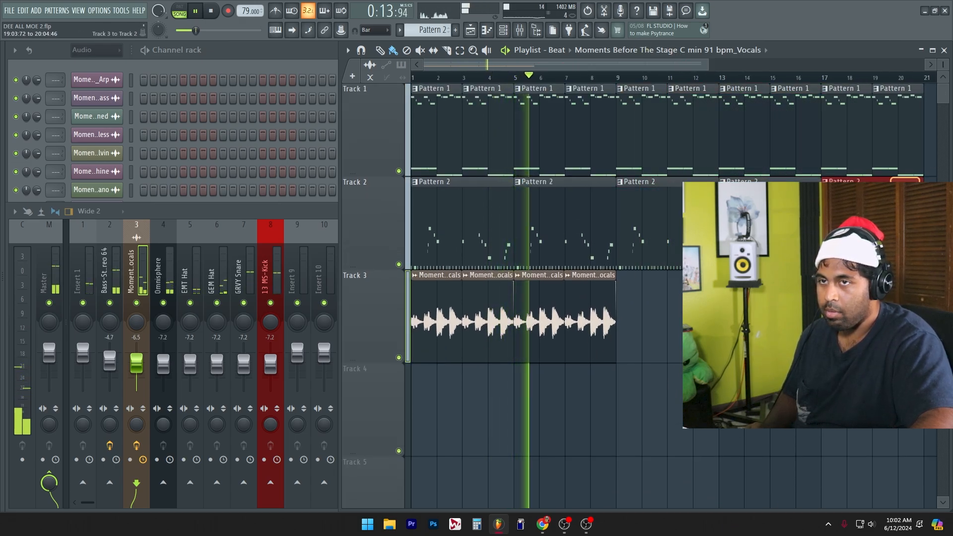
{"action": "key", "text": "Delete"}
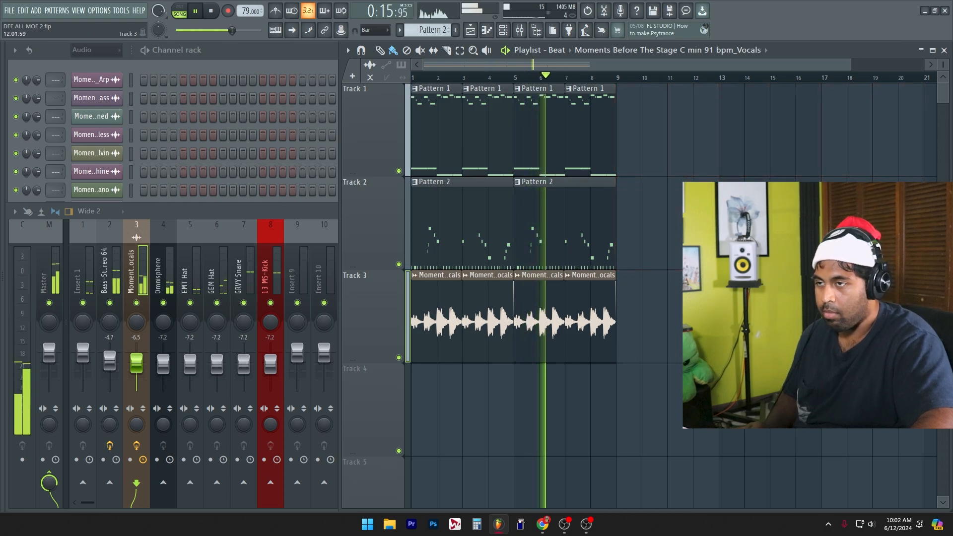
{"action": "scroll", "coordinate": [600, 293], "scroll_direction": "up", "scroll_amount": 2}
{"action": "scroll", "coordinate": [623, 329], "scroll_direction": "up", "scroll_amount": 1}
{"action": "scroll", "coordinate": [638, 391], "scroll_direction": "up", "scroll_amount": 1}
{"action": "scroll", "coordinate": [660, 317], "scroll_direction": "down", "scroll_amount": 1}
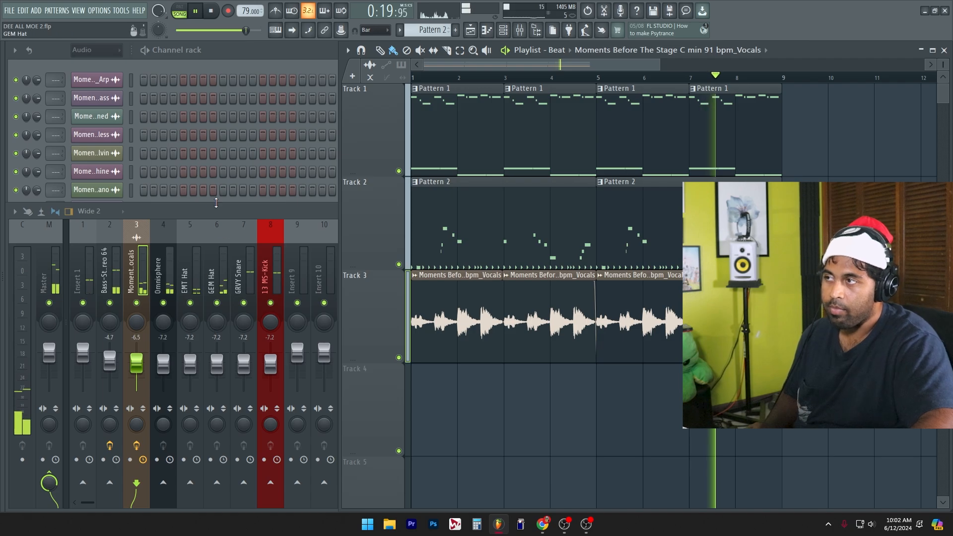
Step: Bring the mixer to the front and lower the vocals insert's level to -9.6 dB
{"action": "left_click", "coordinate": [295, 58]}
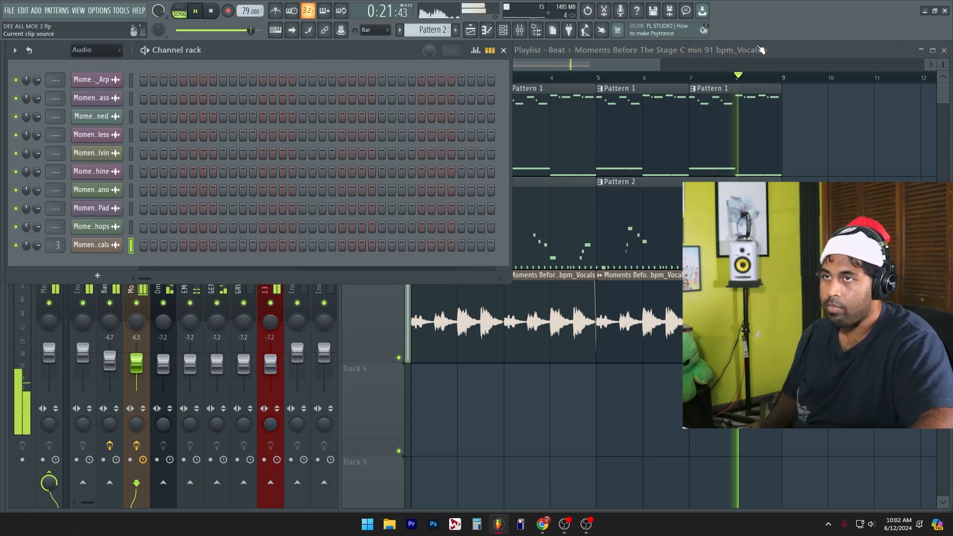
{"action": "left_click", "coordinate": [840, 53]}
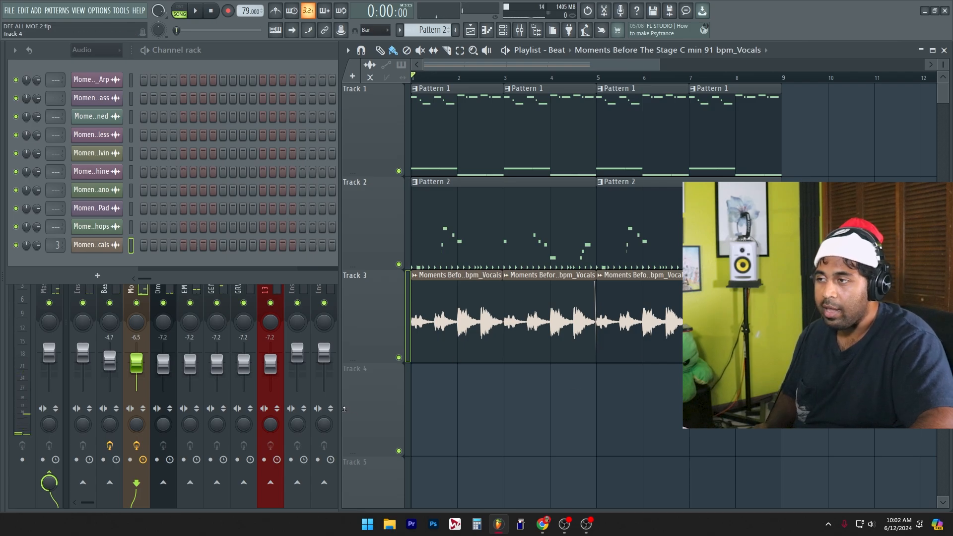
{"action": "left_click", "coordinate": [165, 339]}
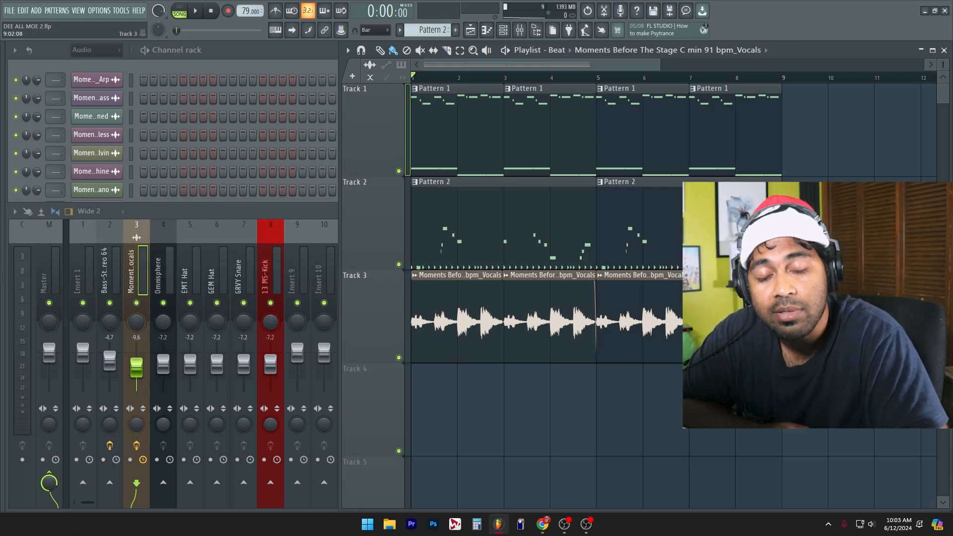